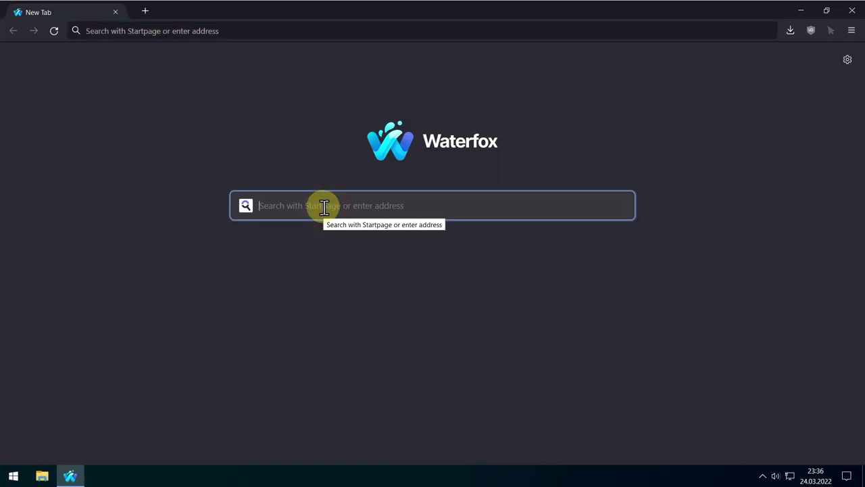
- Search the web for 'keepass' and open the keepass.info result
{"action": "type", "text": "keepass"}
{"action": "key", "text": "Return"}
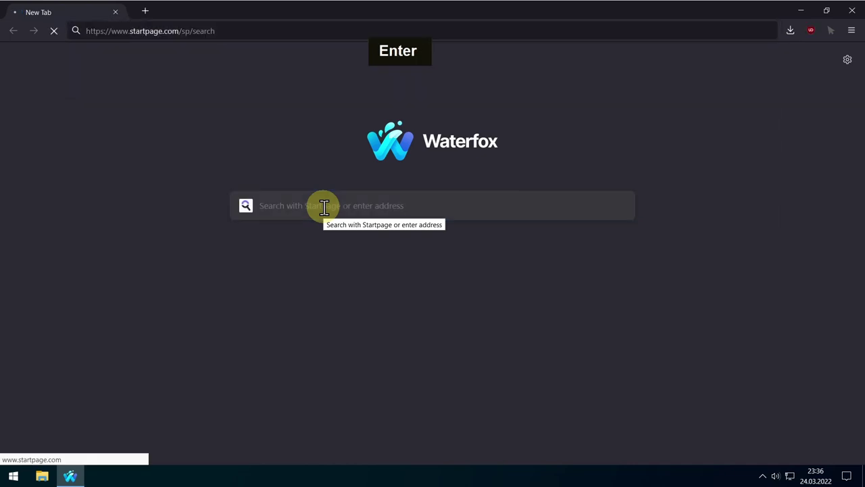
{"action": "left_click", "coordinate": [149, 178]}
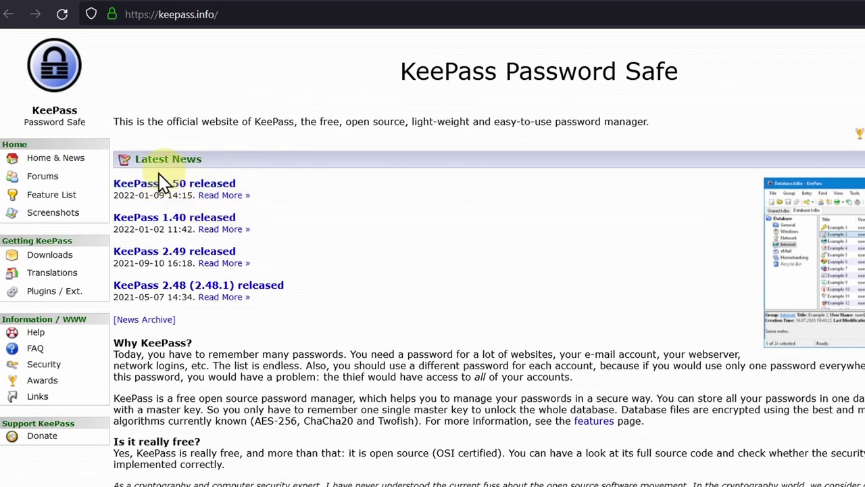
- Go from the KeePass 2.50 release news to the downloads page and start the Windows installer download
{"action": "left_click", "coordinate": [215, 190]}
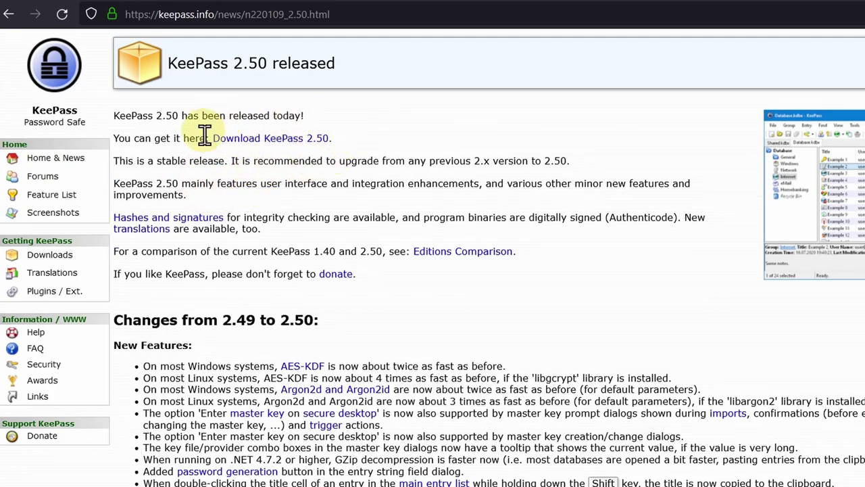
{"action": "left_click", "coordinate": [304, 140]}
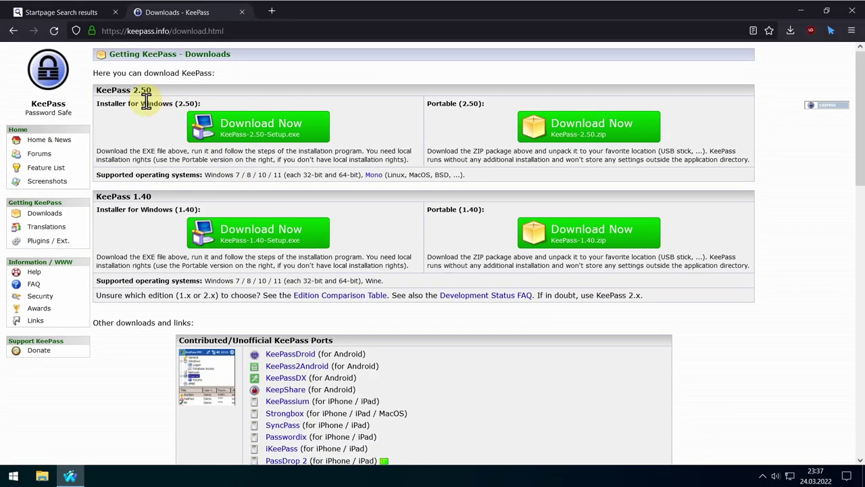
{"action": "left_click_drag", "start_coordinate": [143, 103], "coordinate": [340, 158]}
{"action": "left_click", "coordinate": [343, 159]}
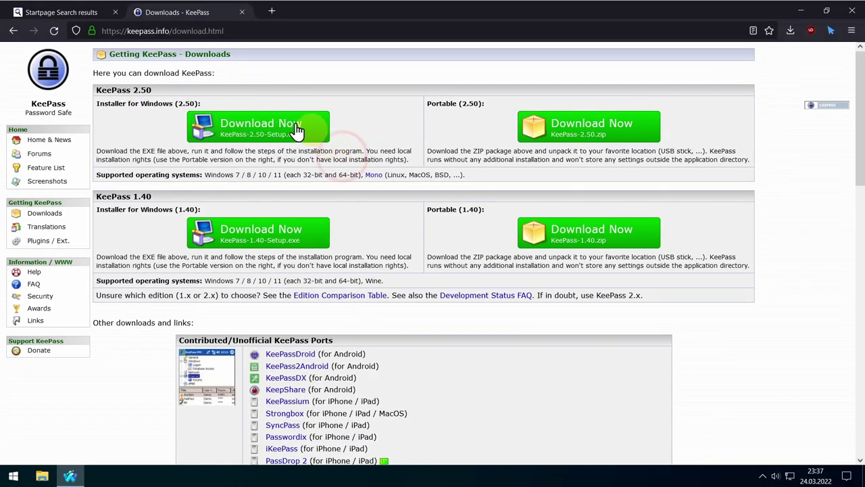
{"action": "left_click", "coordinate": [254, 125]}
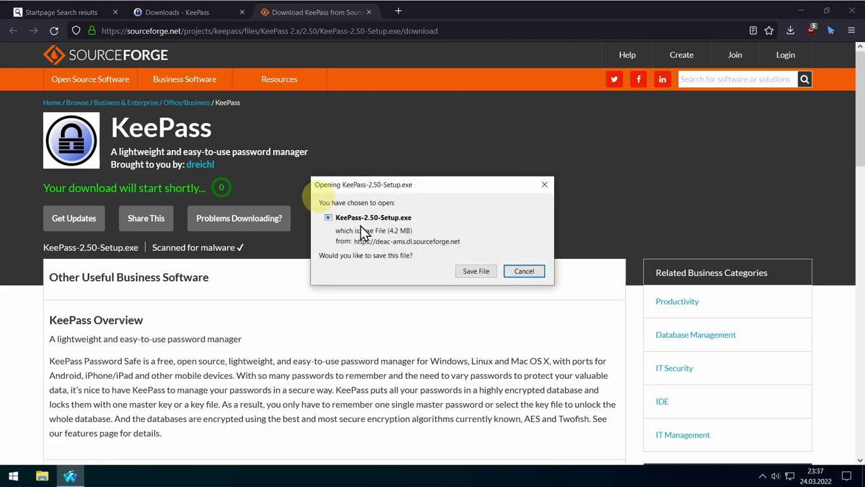
- Save KeePass-2.50-Setup.exe to disk and launch it from the downloads list
{"action": "left_click", "coordinate": [477, 270]}
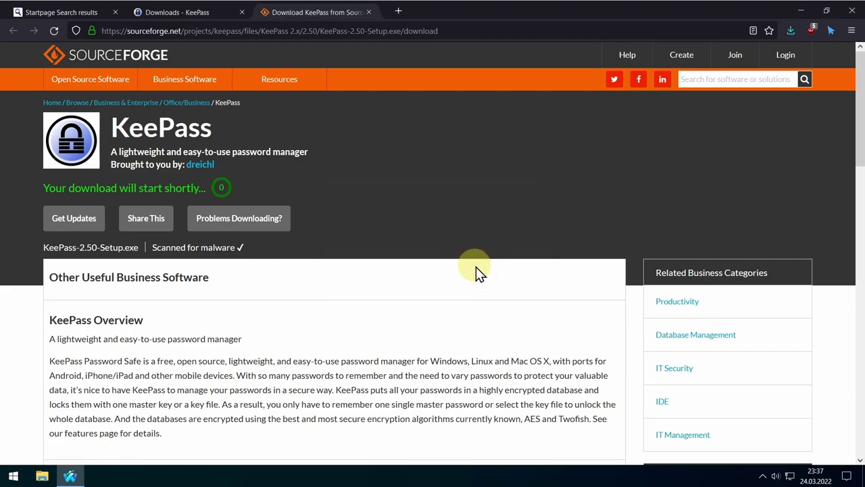
{"action": "left_click", "coordinate": [792, 30]}
{"action": "left_click", "coordinate": [656, 59]}
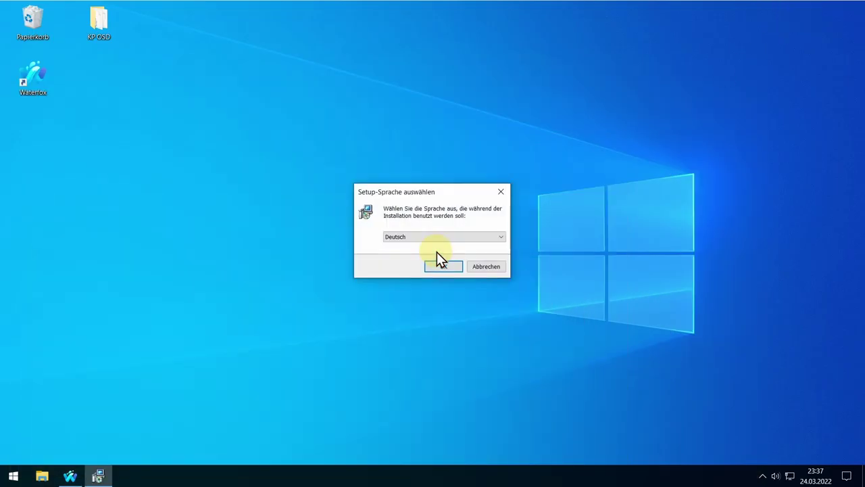
- Install KeePass 2.50 in German with default folder and components plus a desktop icon, then launch it
{"action": "left_click", "coordinate": [446, 290]}
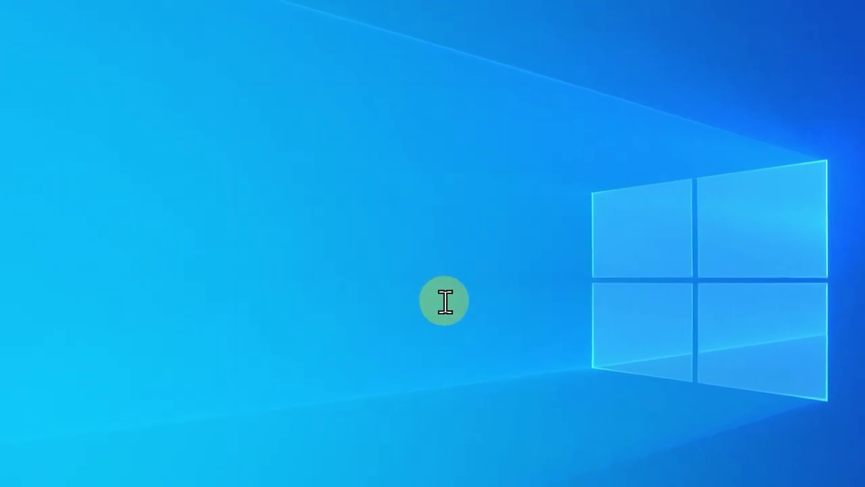
{"action": "left_click", "coordinate": [369, 342]}
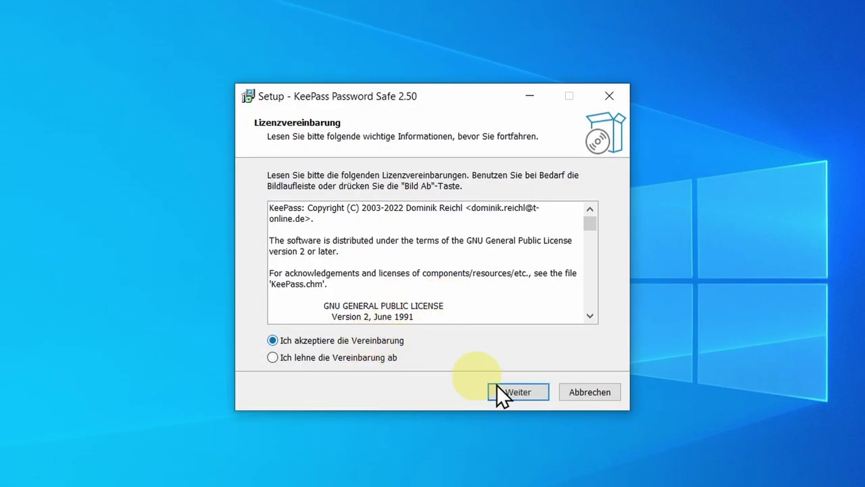
{"action": "left_click", "coordinate": [518, 392]}
{"action": "left_click", "coordinate": [529, 385]}
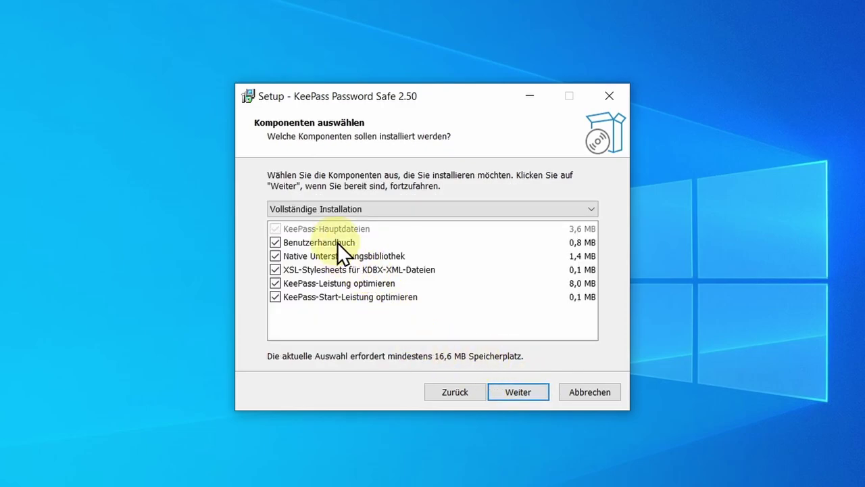
{"action": "left_click", "coordinate": [529, 388]}
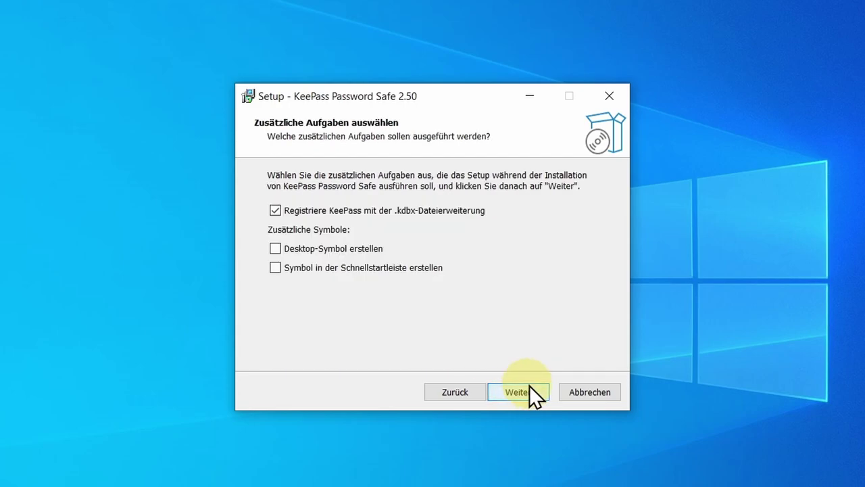
{"action": "left_click", "coordinate": [398, 251]}
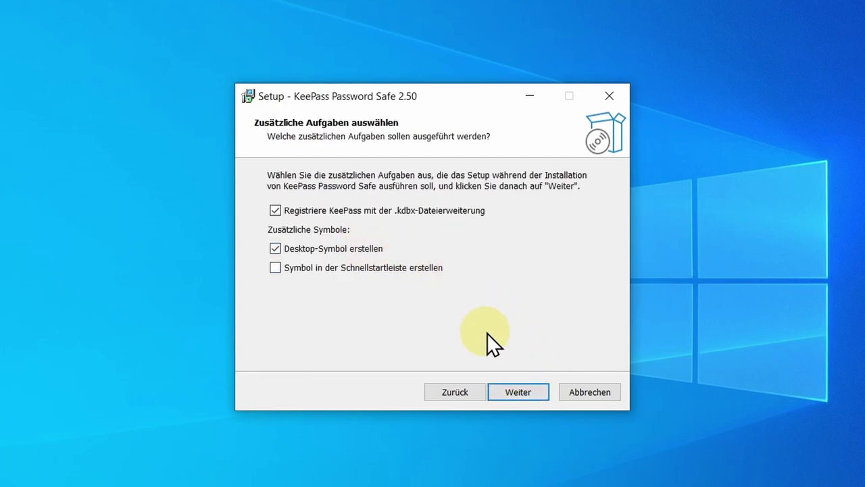
{"action": "left_click", "coordinate": [528, 390]}
{"action": "left_click", "coordinate": [528, 390]}
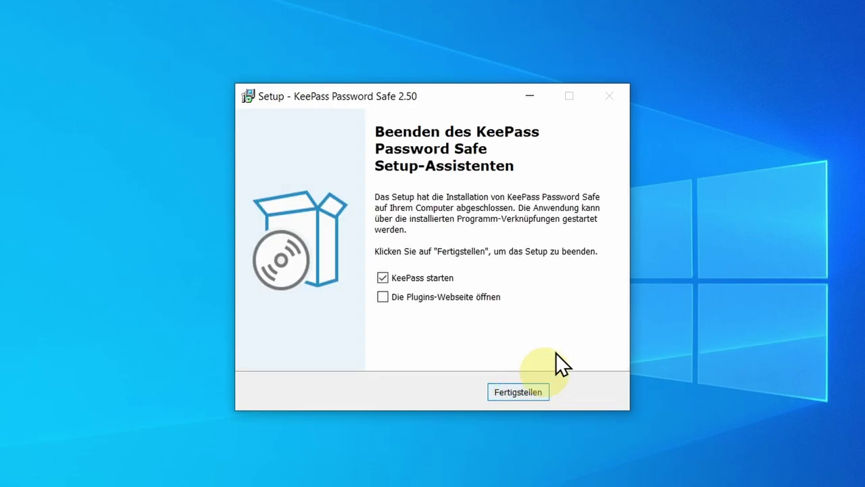
{"action": "left_click", "coordinate": [507, 392]}
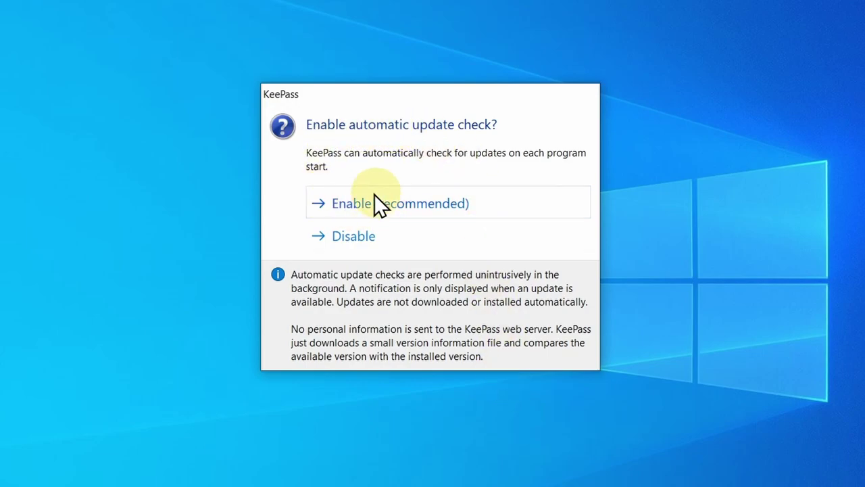
- Enable automatic update checks and save a new database as hiergibtesnichtszusehen.kdbx in Documents
{"action": "left_click", "coordinate": [408, 203]}
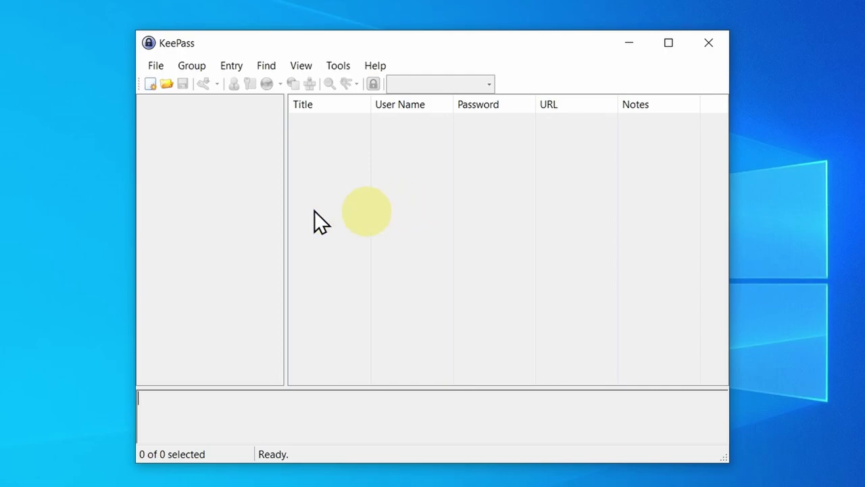
{"action": "left_click", "coordinate": [150, 84]}
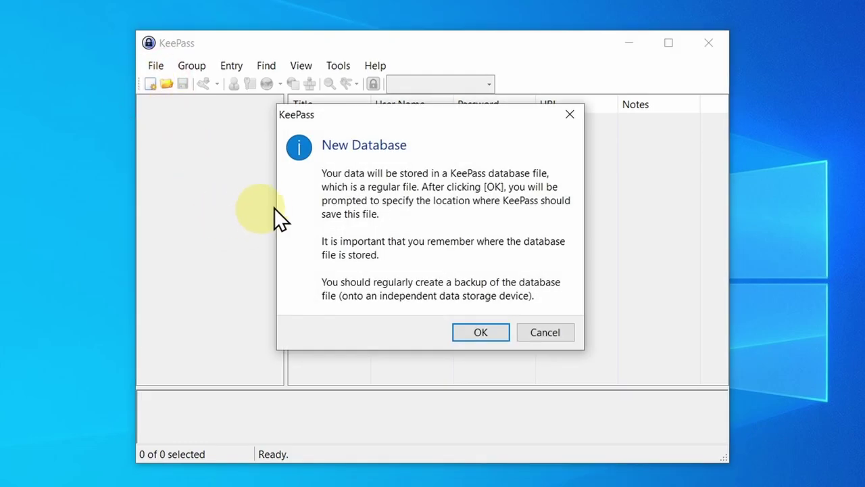
{"action": "left_click", "coordinate": [491, 327]}
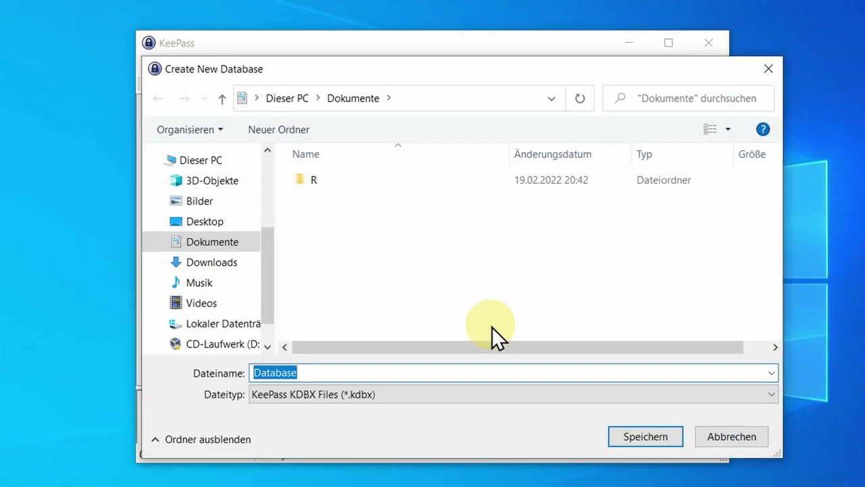
{"action": "left_click", "coordinate": [311, 371]}
{"action": "double_click", "coordinate": [290, 371]}
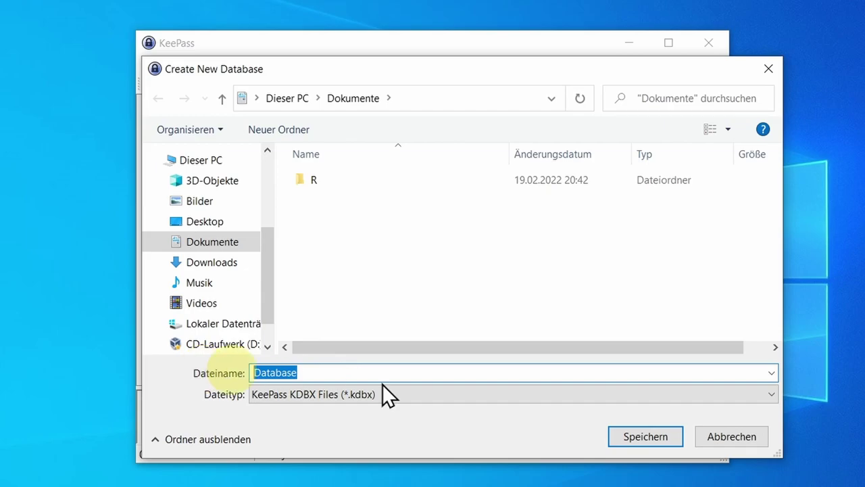
{"action": "type", "text": "hiergibtesnichtszusehen"}
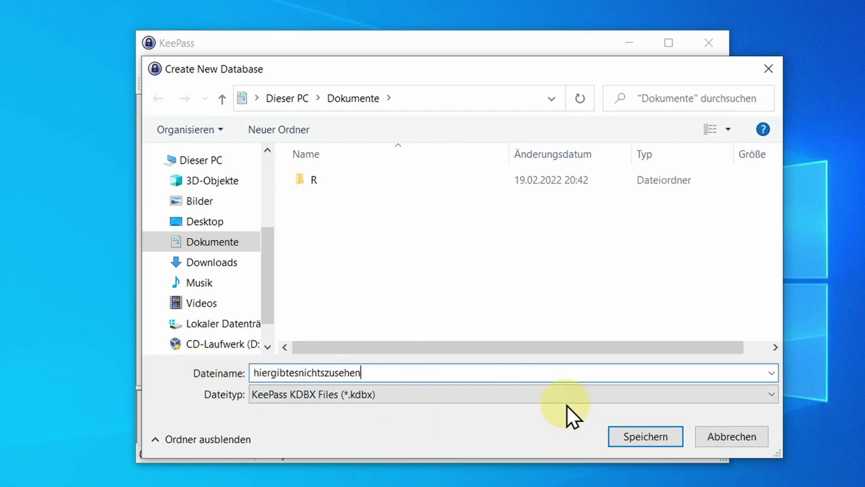
{"action": "left_click", "coordinate": [644, 436]}
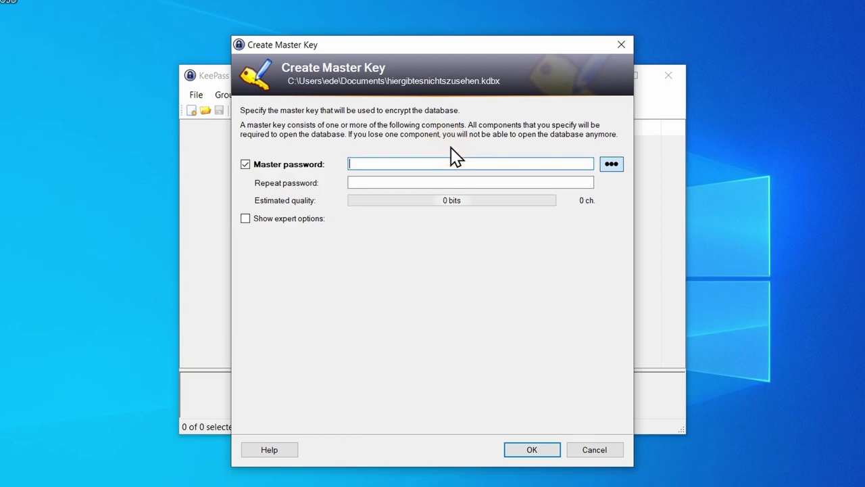
- Enter and confirm the 24-character master password (119 bits), check it in plain text, and accept it
{"action": "left_click", "coordinate": [451, 150]}
{"action": "type", "text": "e"}
{"action": "key", "text": "BackSpace"}
{"action": "left_click", "coordinate": [456, 157]}
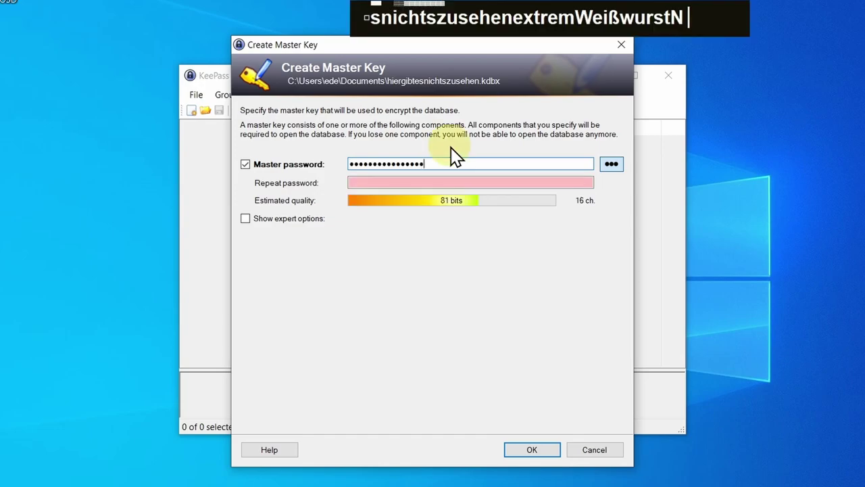
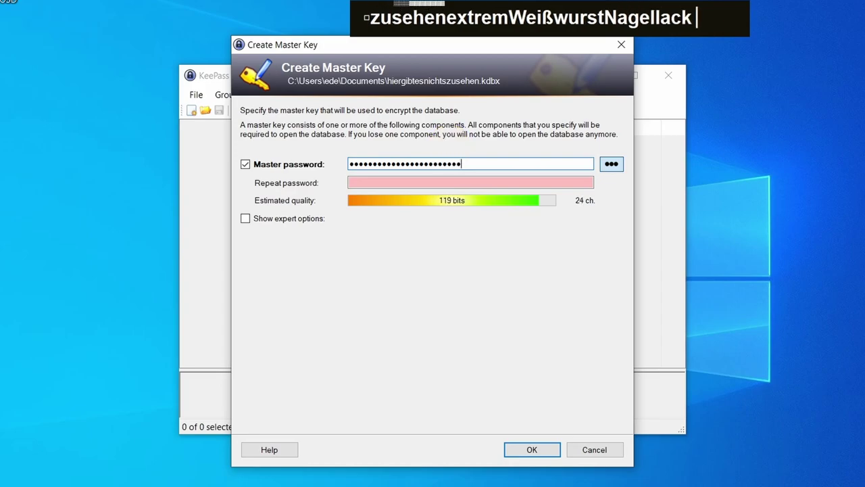
{"action": "left_click", "coordinate": [385, 181]}
{"action": "left_click", "coordinate": [385, 181]}
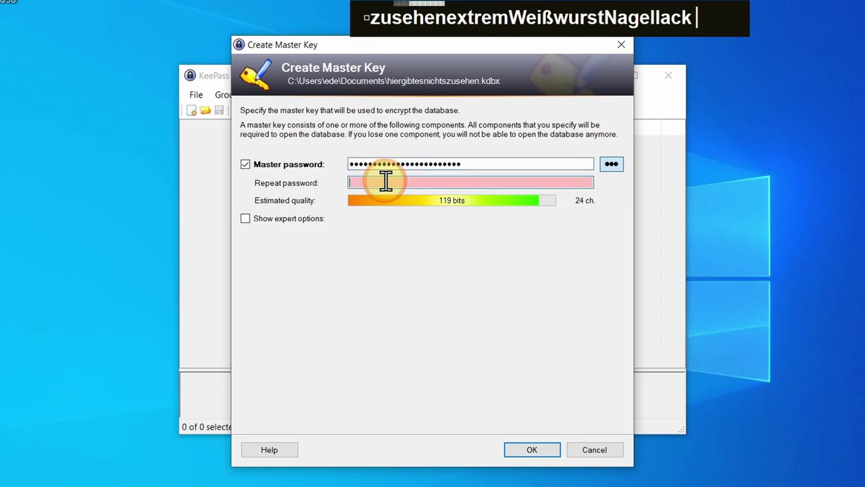
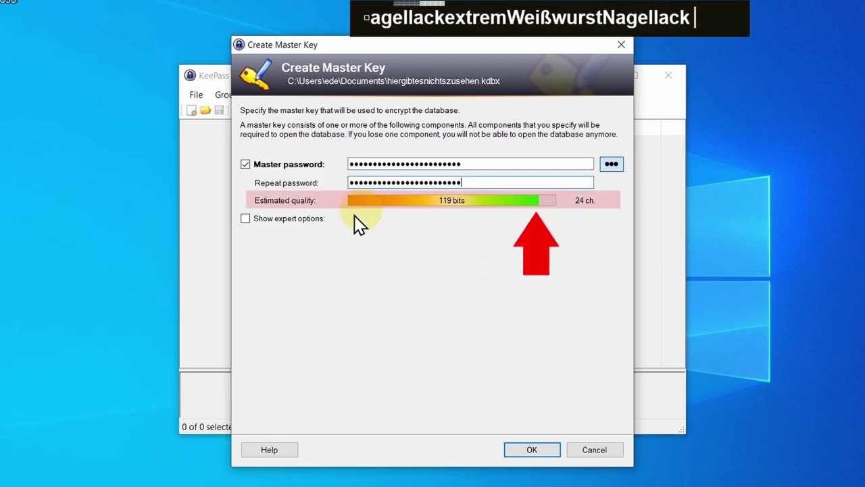
{"action": "left_click", "coordinate": [612, 164]}
{"action": "left_click", "coordinate": [615, 165]}
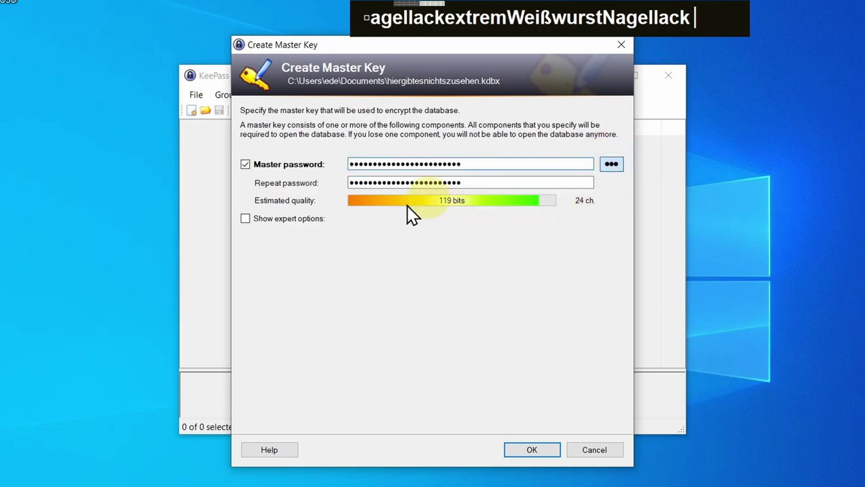
{"action": "left_click", "coordinate": [532, 450]}
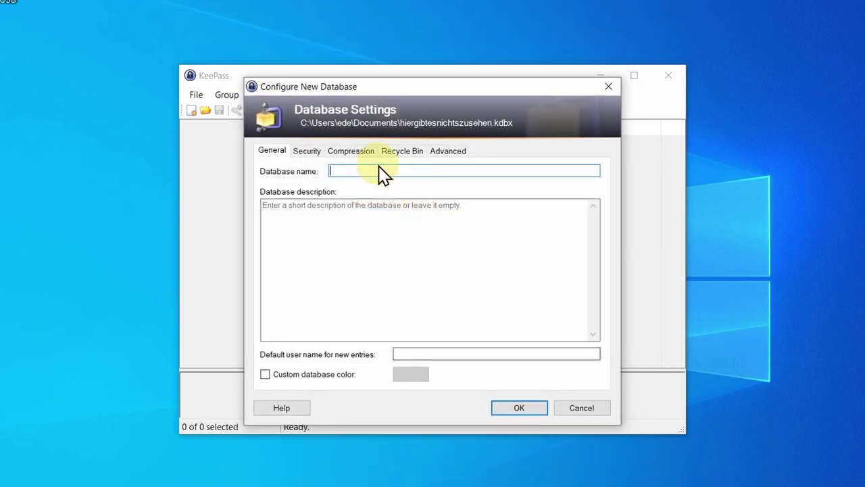
- Name the database 'passwoerter', review its Security, Compression, Recycle Bin and Advanced tabs, and accept the defaults
{"action": "type", "text": "passw"}
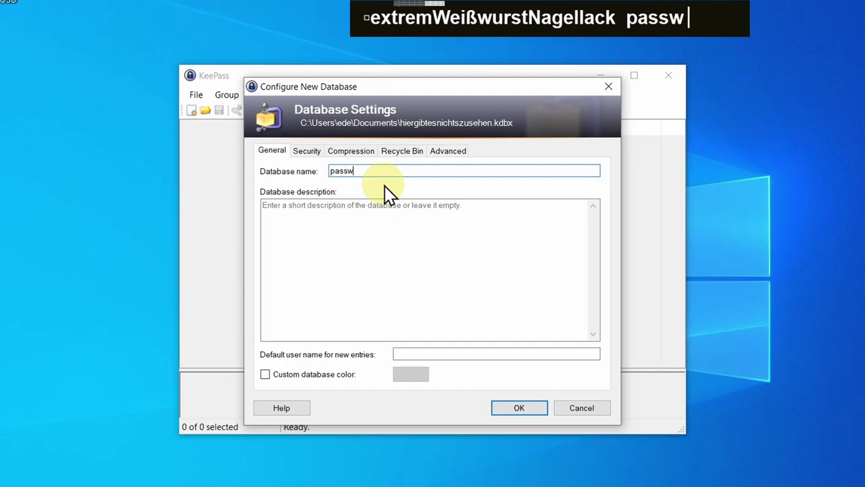
{"action": "type", "text": "oerter"}
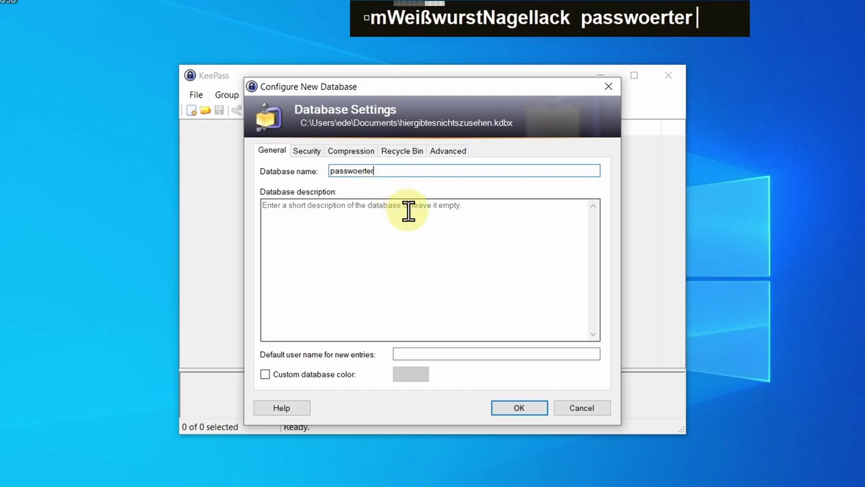
{"action": "left_click", "coordinate": [307, 150]}
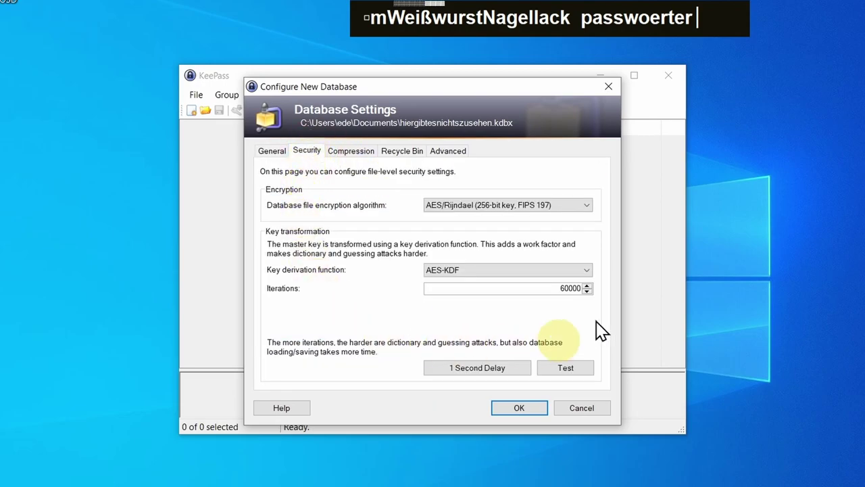
{"action": "left_click", "coordinate": [348, 151]}
{"action": "left_click", "coordinate": [409, 155]}
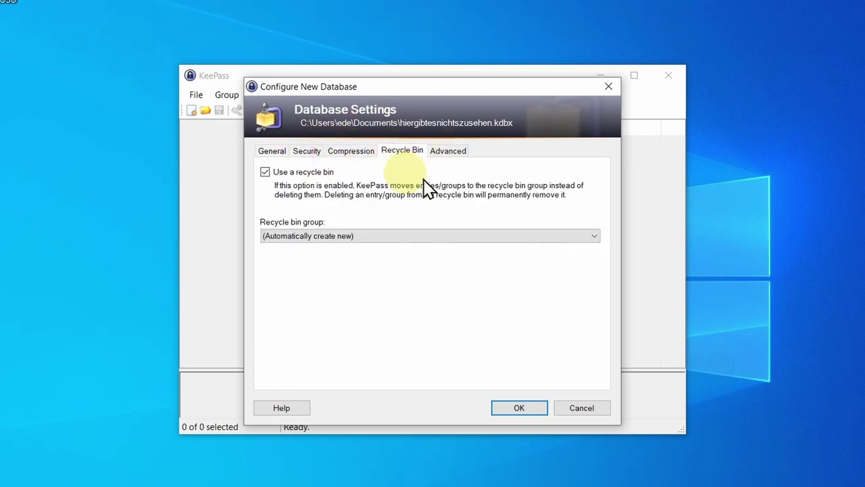
{"action": "left_click", "coordinate": [454, 154]}
{"action": "left_click", "coordinate": [530, 412]}
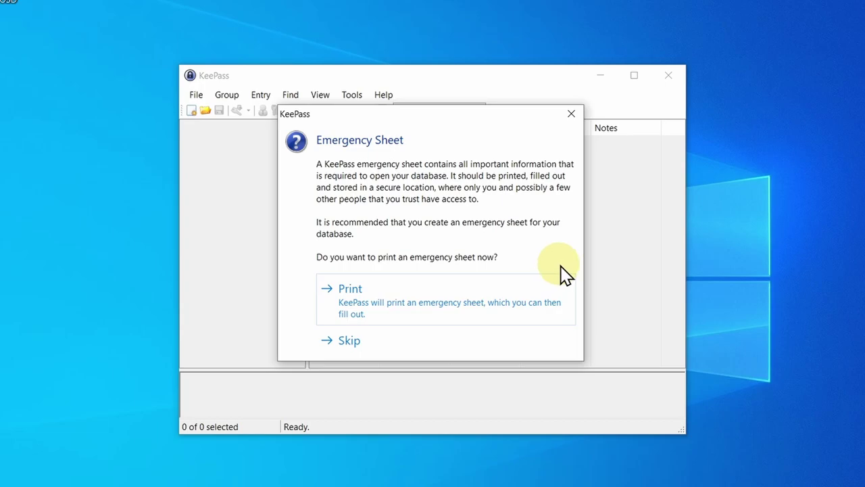
- Skip the emergency sheet, move and enlarge the KeePass window, and widen the Title column
{"action": "left_click", "coordinate": [358, 341]}
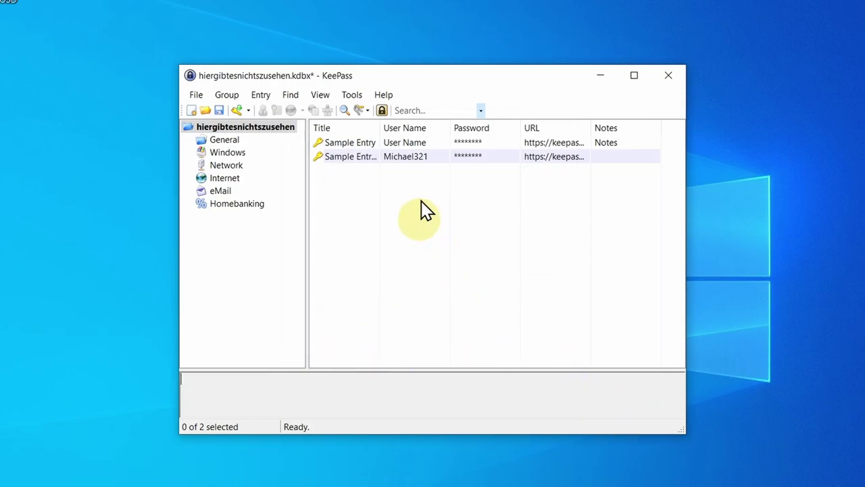
{"action": "left_click_drag", "start_coordinate": [412, 84], "coordinate": [391, 67]}
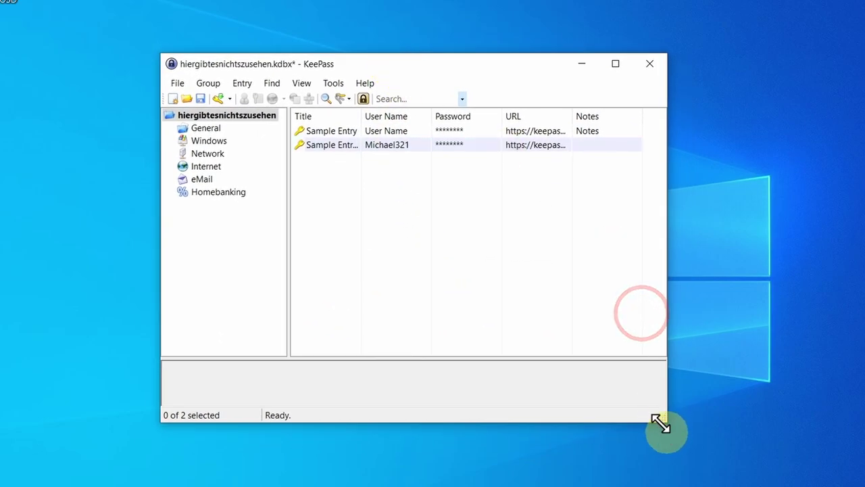
{"action": "left_click_drag", "start_coordinate": [662, 417], "coordinate": [735, 465]}
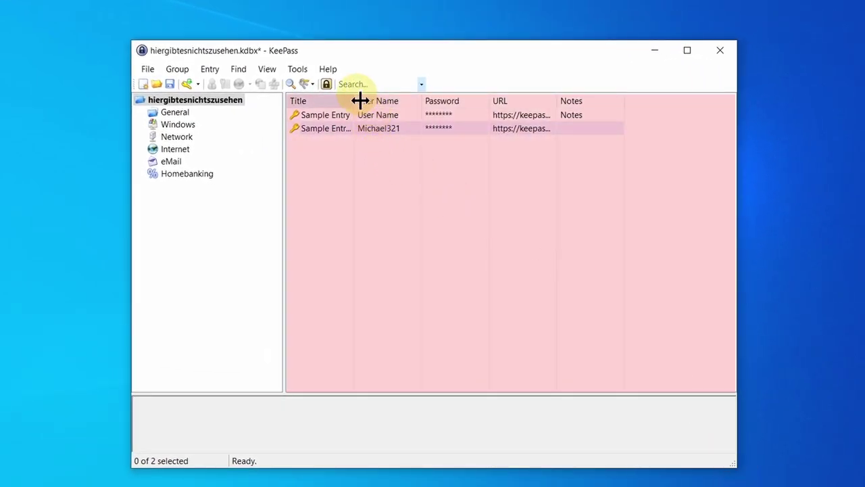
{"action": "left_click_drag", "start_coordinate": [354, 102], "coordinate": [375, 100]}
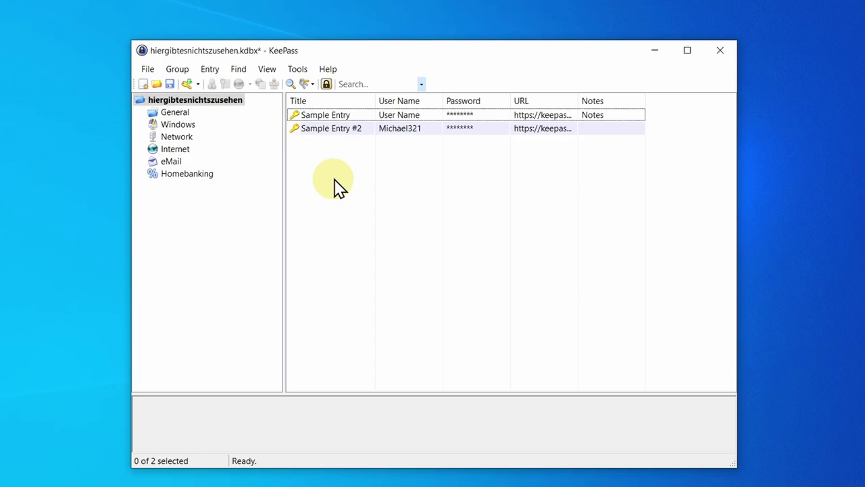
- Add a new entry titled Telefonkennwort
{"action": "right_click", "coordinate": [335, 157]}
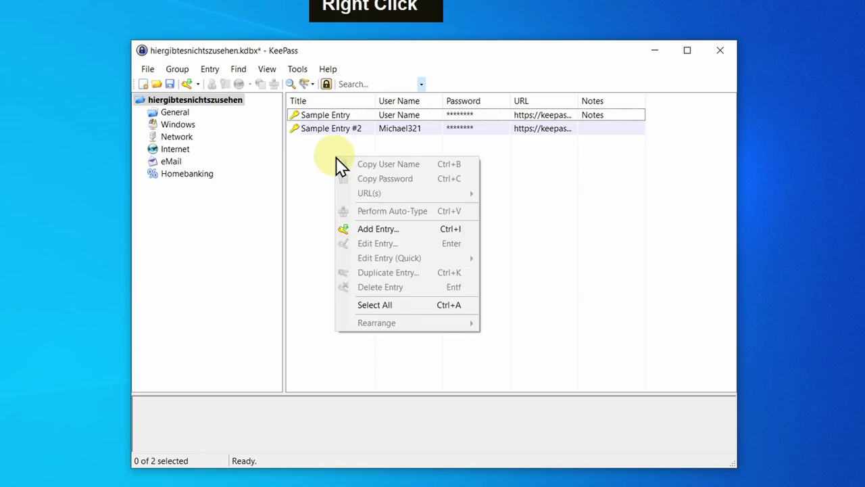
{"action": "left_click", "coordinate": [383, 229]}
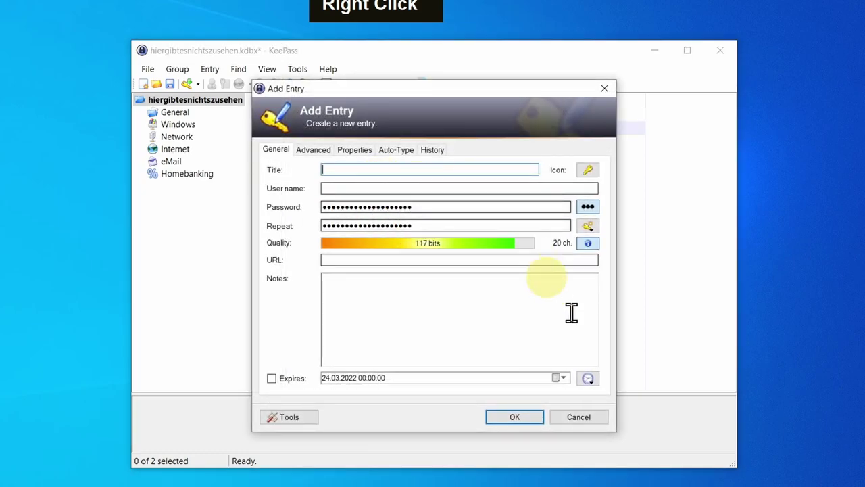
{"action": "key", "text": "shift"}
{"action": "type", "text": "Telefonkennwort"}
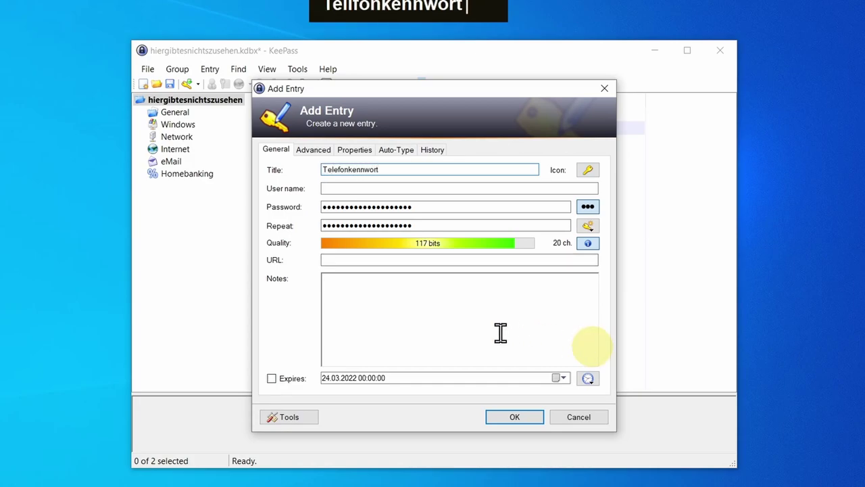
- Replace its password with a custom 9-character one, add the note 'Telefonhotlinekennwort for O2', and save
{"action": "left_click", "coordinate": [588, 207]}
{"action": "left_click", "coordinate": [421, 206]}
{"action": "double_click", "coordinate": [421, 206]}
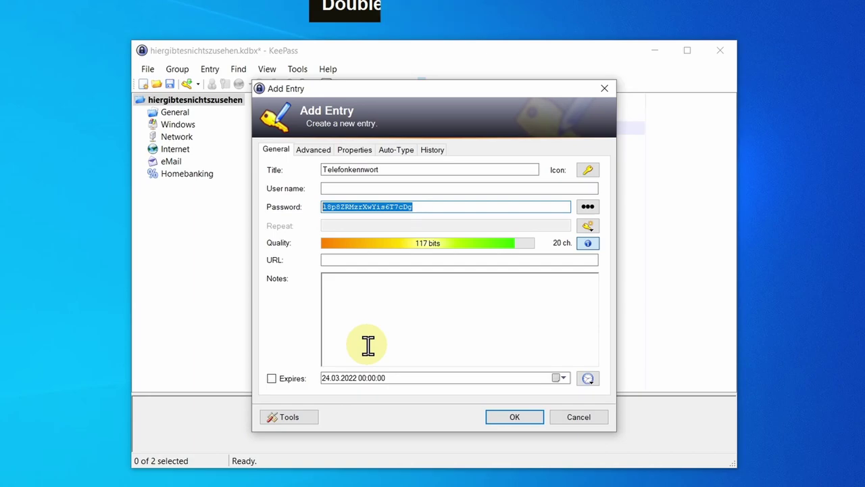
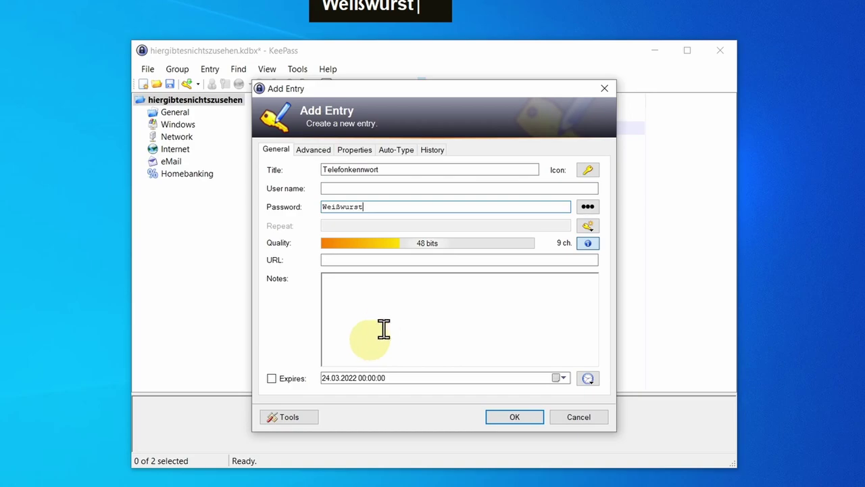
{"action": "left_click", "coordinate": [396, 308]}
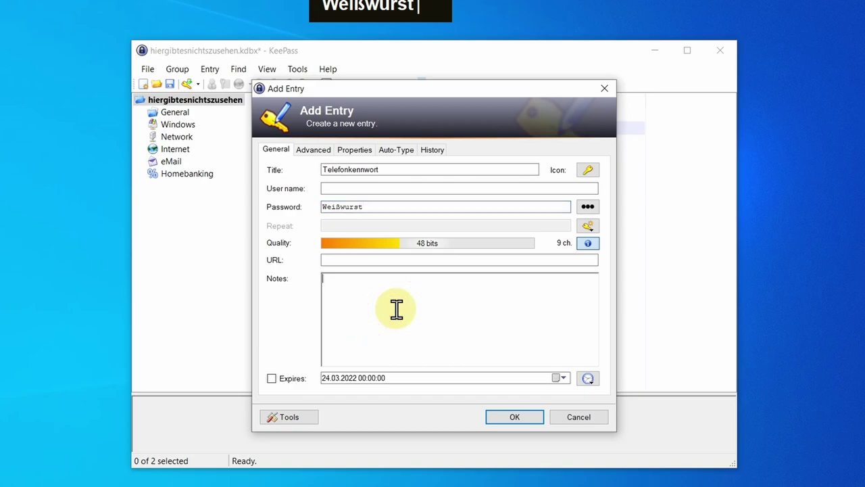
{"action": "key", "text": "shift"}
{"action": "type", "text": "T"}
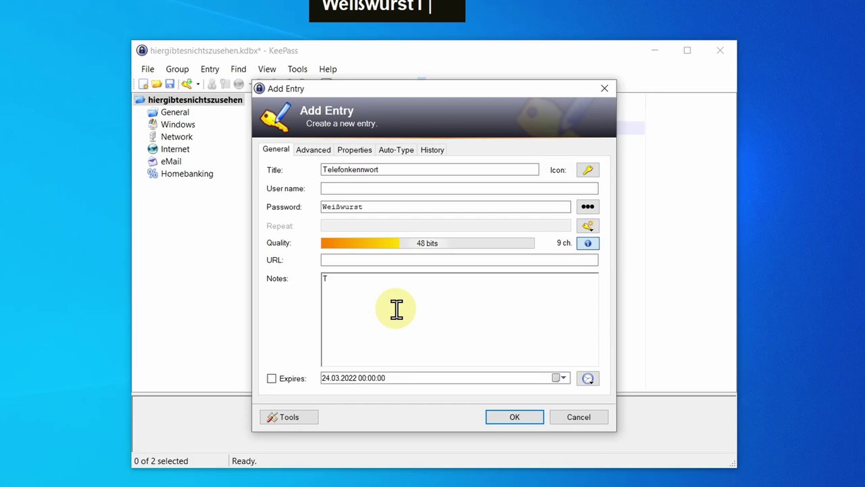
{"action": "type", "text": "elefonhotline"}
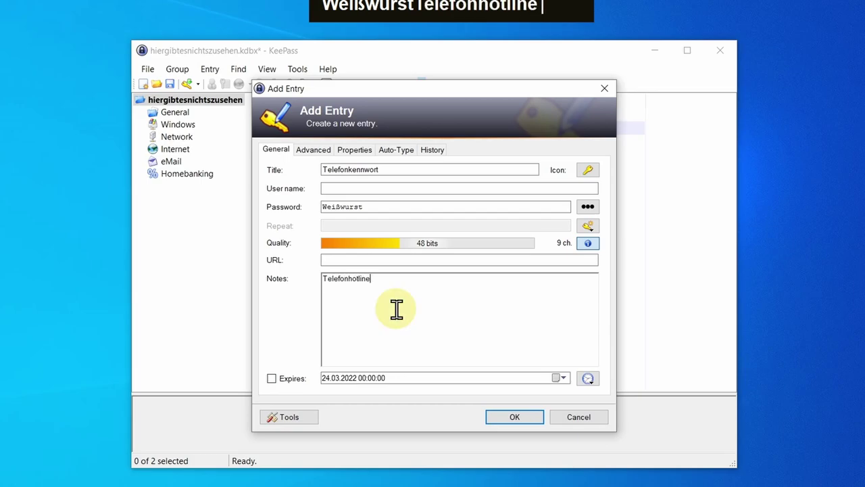
{"action": "type", "text": "kennwort"}
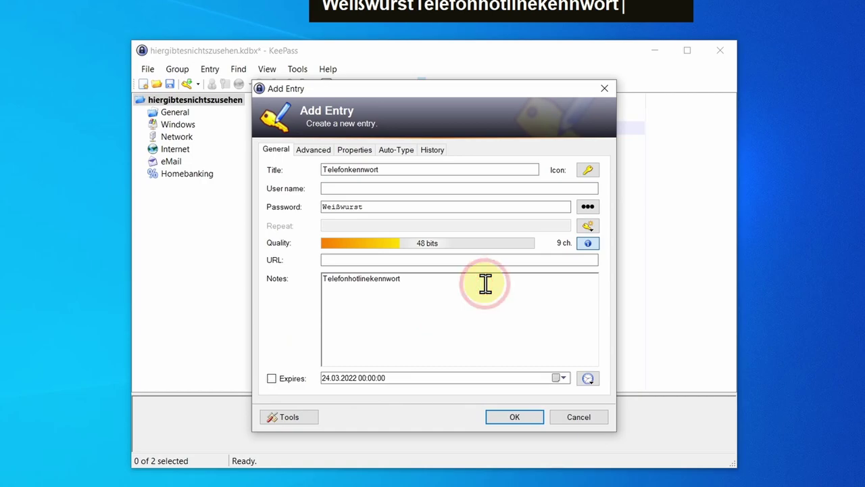
{"action": "type", "text": " for O2"}
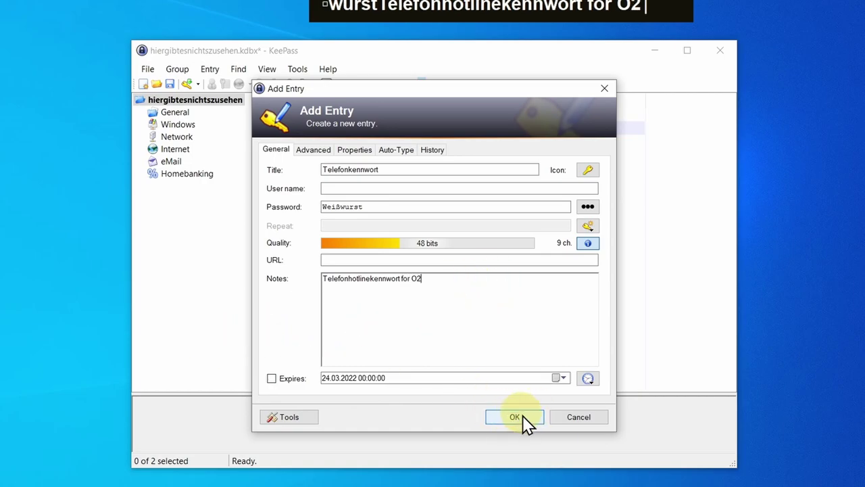
{"action": "left_click", "coordinate": [523, 416]}
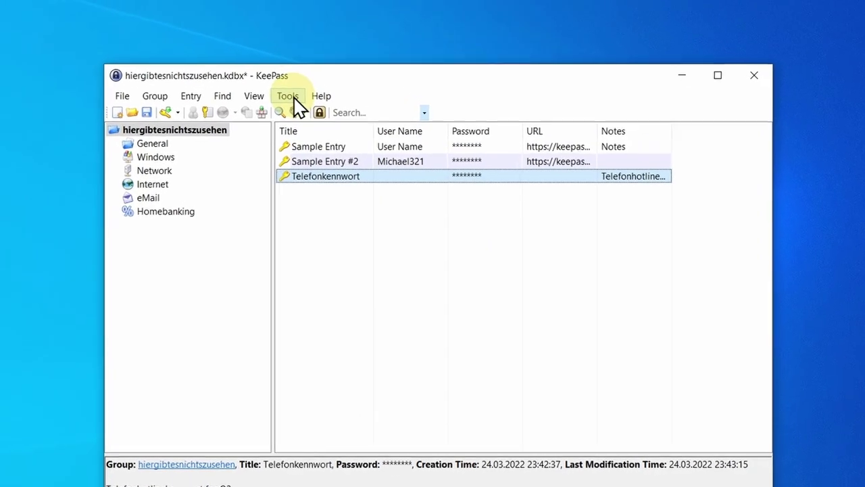
- In Tools > Options, enable autosave on close/lock and after editing an entry
{"action": "left_click", "coordinate": [289, 96]}
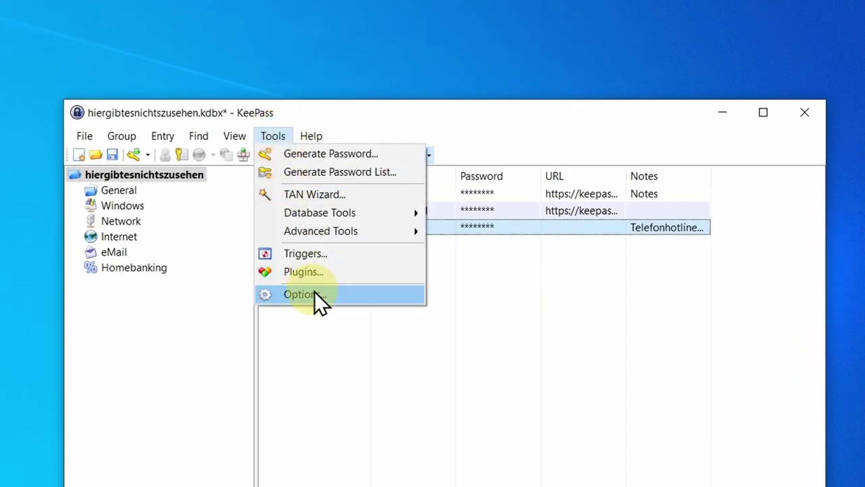
{"action": "left_click", "coordinate": [314, 294]}
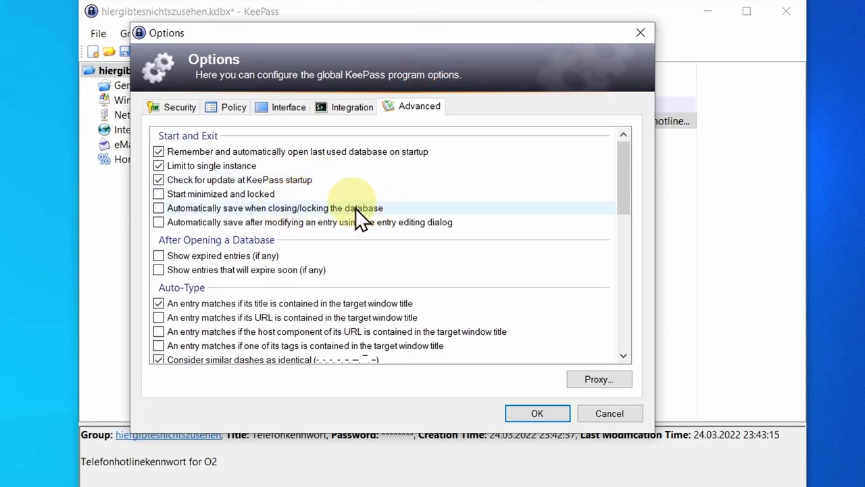
{"action": "left_click", "coordinate": [377, 203]}
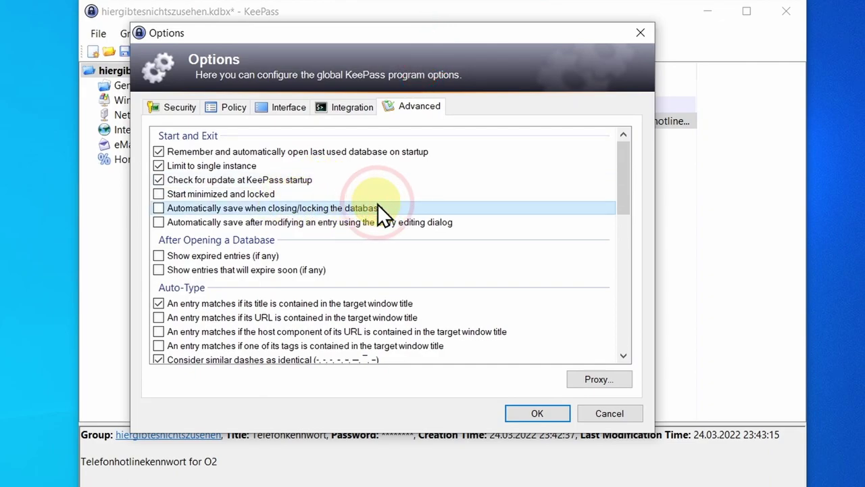
{"action": "left_click", "coordinate": [159, 208]}
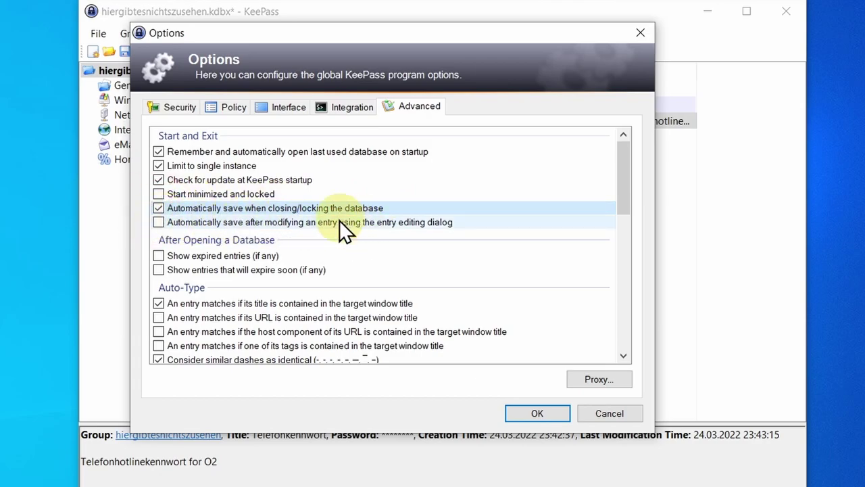
{"action": "left_click", "coordinate": [159, 221]}
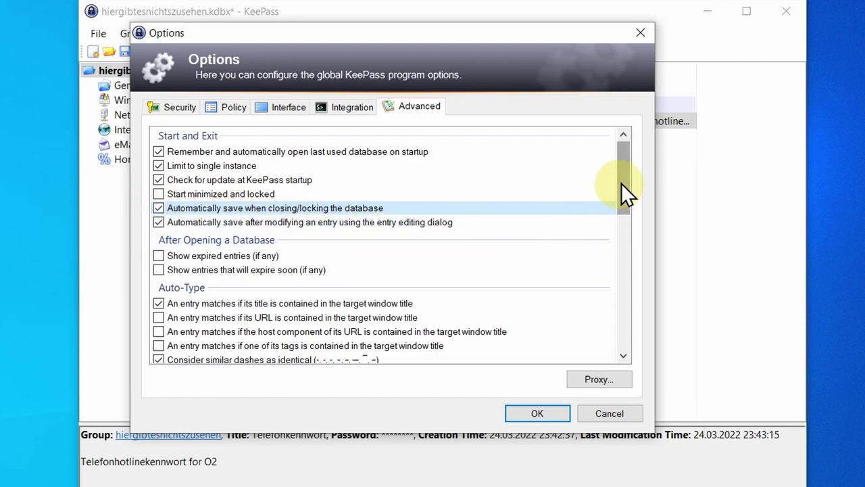
{"action": "left_click_drag", "start_coordinate": [624, 177], "coordinate": [628, 189]}
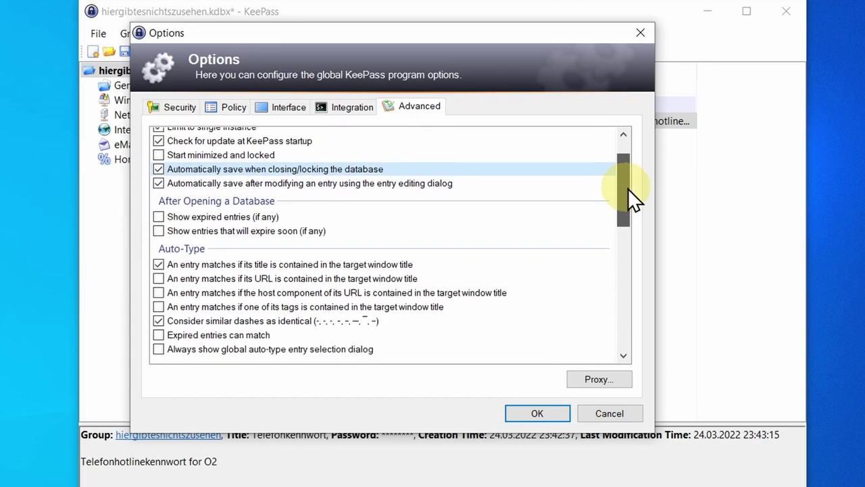
- On the Interface tab, enable Minimize to tray and Close button minimizes, then apply the options
{"action": "left_click", "coordinate": [275, 109]}
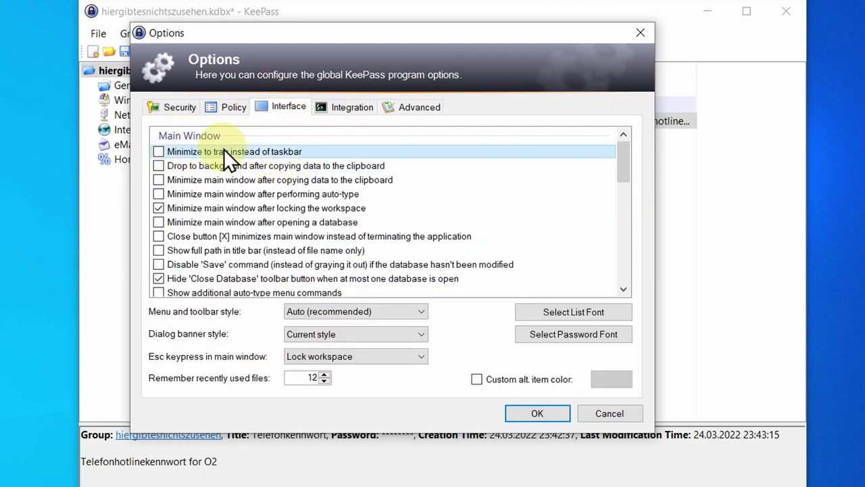
{"action": "left_click", "coordinate": [159, 151]}
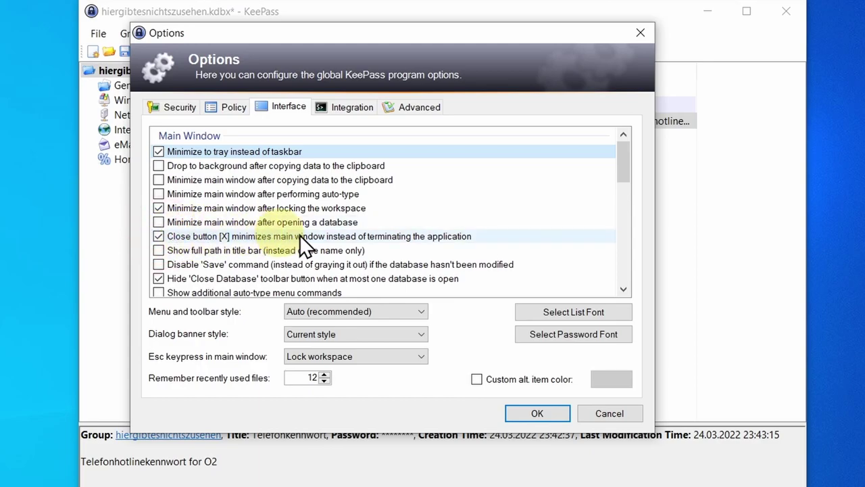
{"action": "left_click", "coordinate": [465, 328]}
{"action": "left_click", "coordinate": [538, 411]}
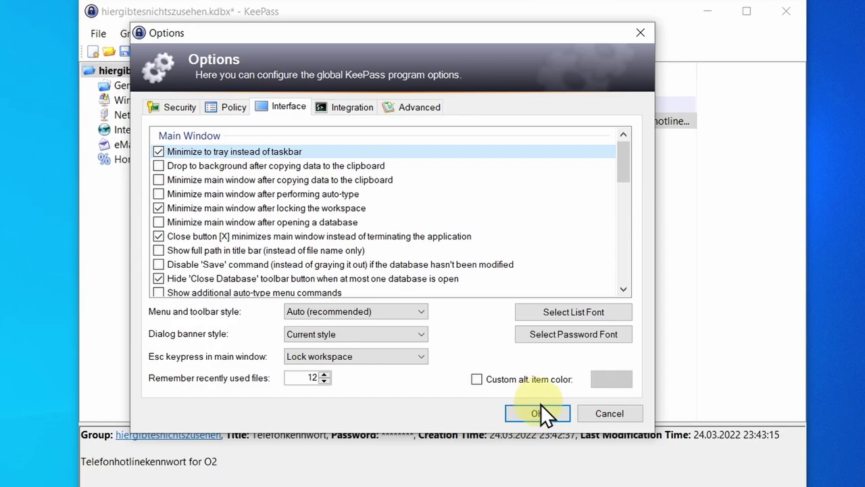
{"action": "left_click", "coordinate": [545, 406]}
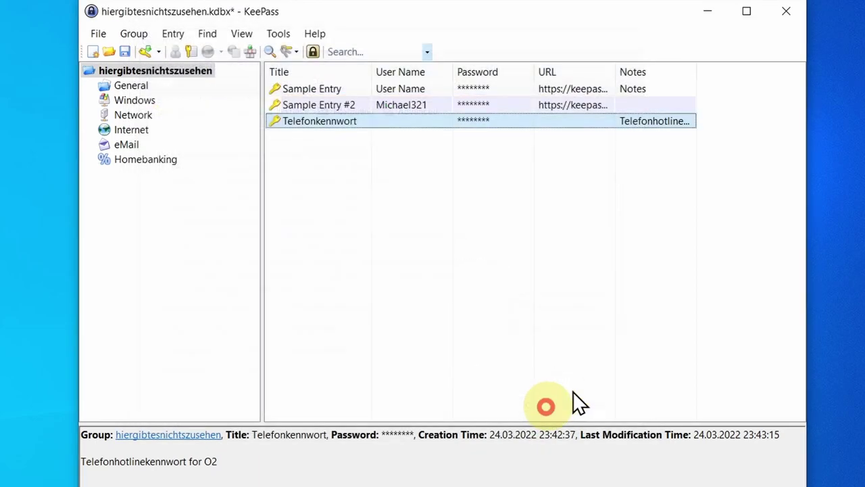
- Send KeePass to the tray with its close button, restore it from the tray, then minimize it
{"action": "left_click", "coordinate": [790, 13]}
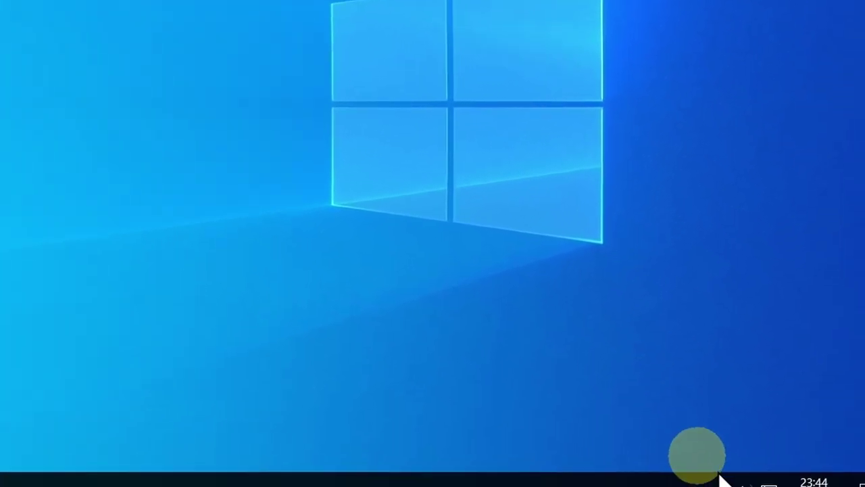
{"action": "left_click", "coordinate": [684, 466]}
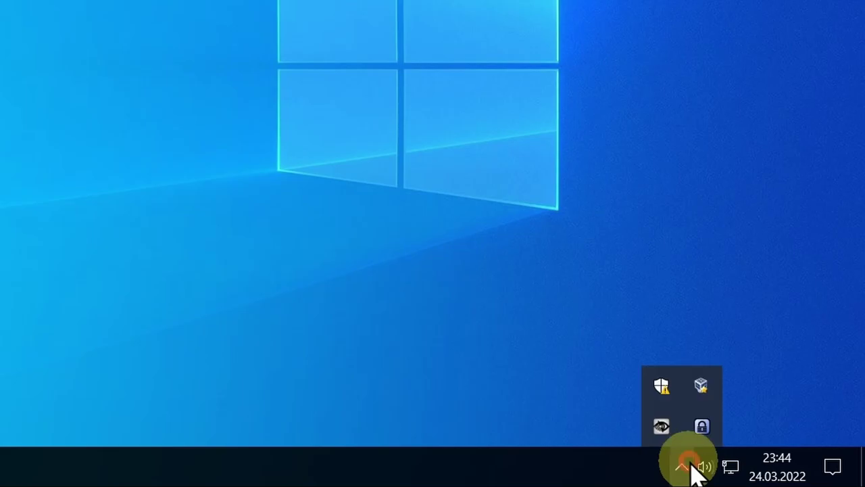
{"action": "double_click", "coordinate": [703, 425]}
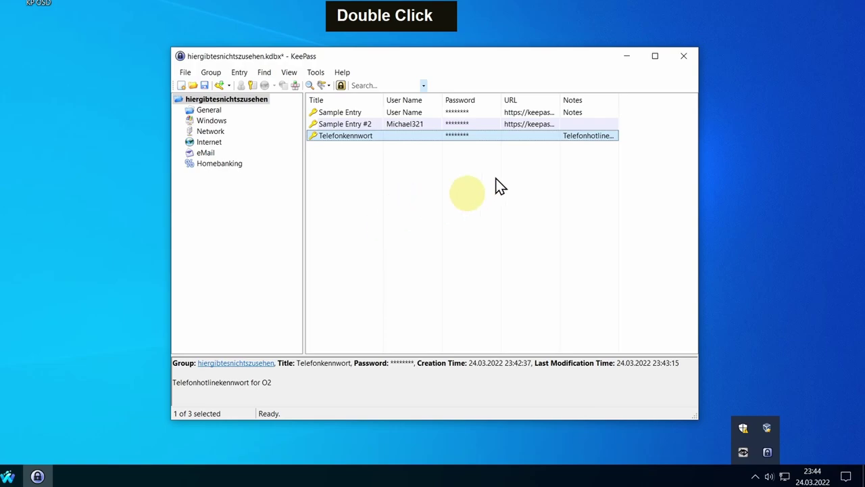
{"action": "left_click", "coordinate": [627, 57]}
- Bring Waterfox forward and close the leftover SourceForge, KeePass downloads and search-result tabs
{"action": "left_click", "coordinate": [38, 477]}
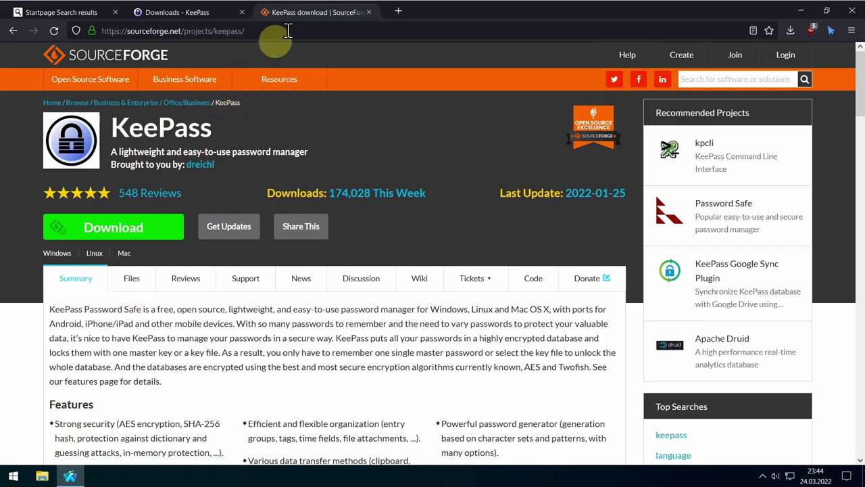
{"action": "middle_click", "coordinate": [299, 12]}
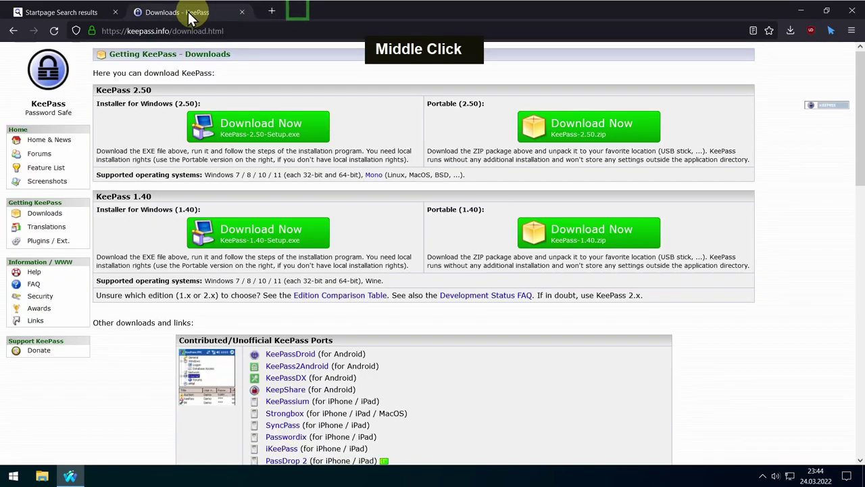
{"action": "middle_click", "coordinate": [193, 12]}
{"action": "middle_click", "coordinate": [77, 14]}
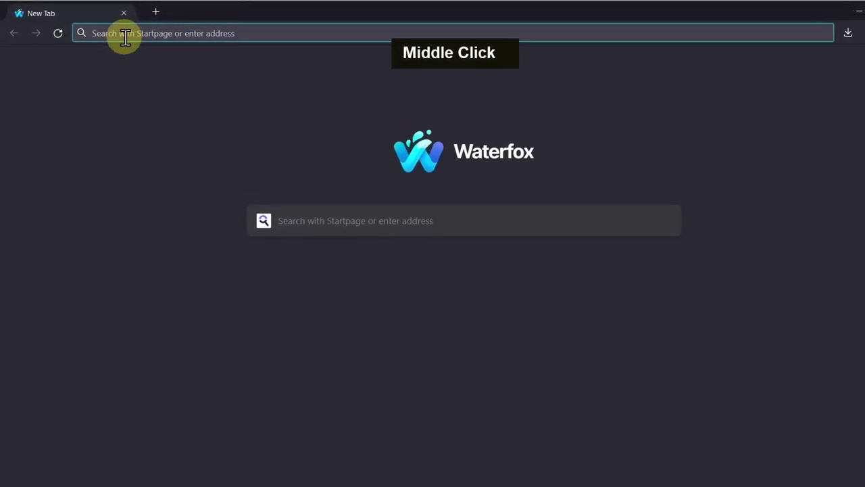
- Search Startpage for 'kee firefox' and mark the Kee add-on result
{"action": "type", "text": "kee"}
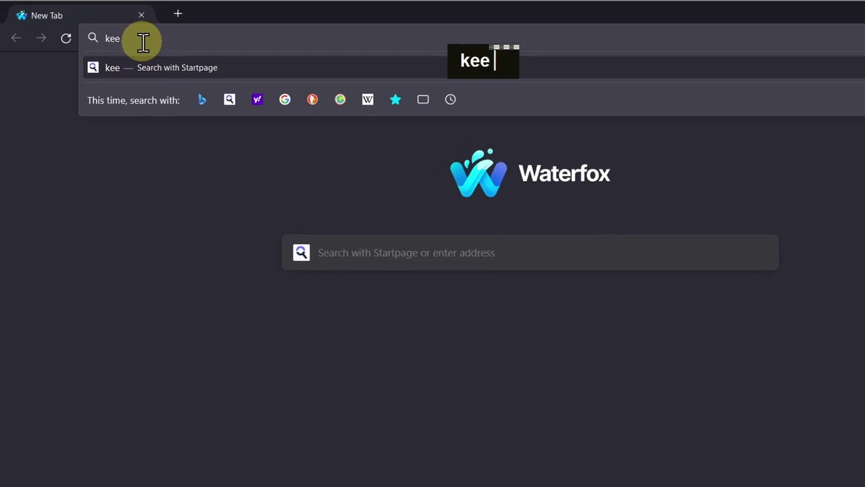
{"action": "type", "text": " firef"}
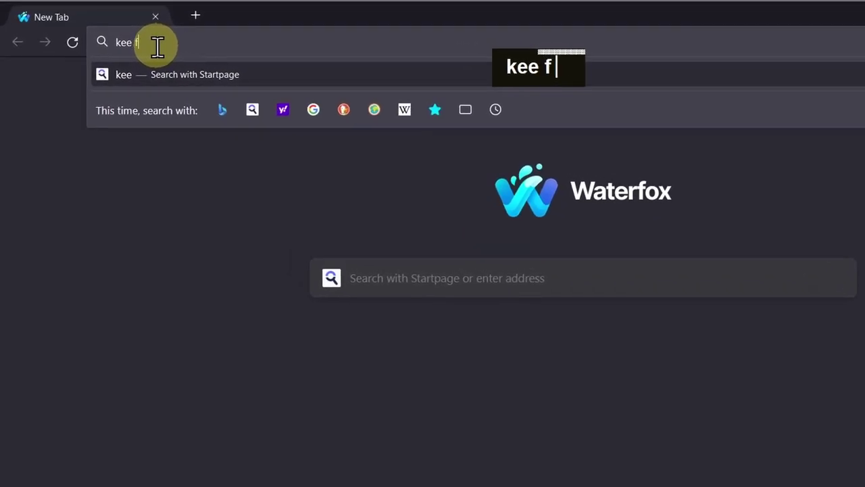
{"action": "key", "text": "Return"}
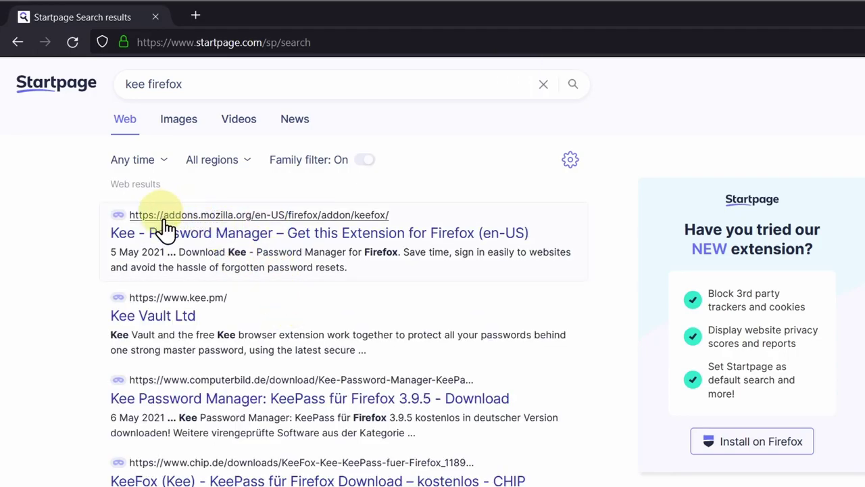
{"action": "left_click_drag", "start_coordinate": [428, 216], "coordinate": [381, 230]}
- Add the Kee - Password Manager extension, approve its permissions and check its toolbar panel
{"action": "left_click", "coordinate": [380, 229]}
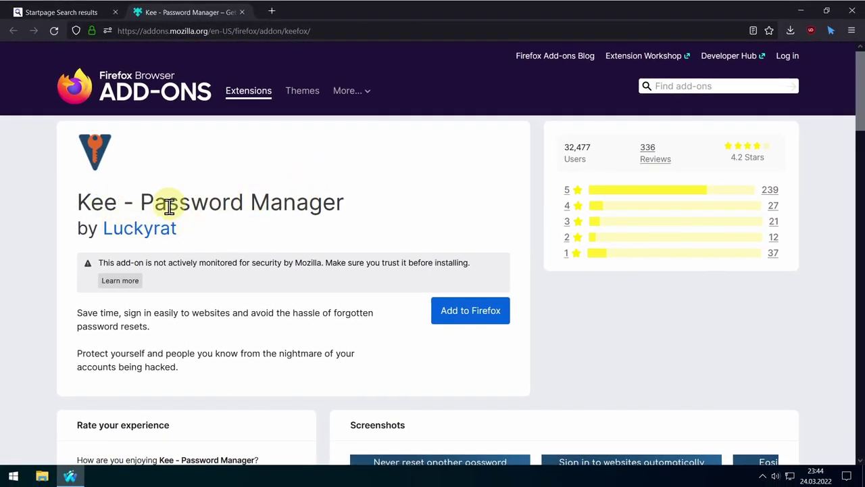
{"action": "left_click", "coordinate": [475, 320]}
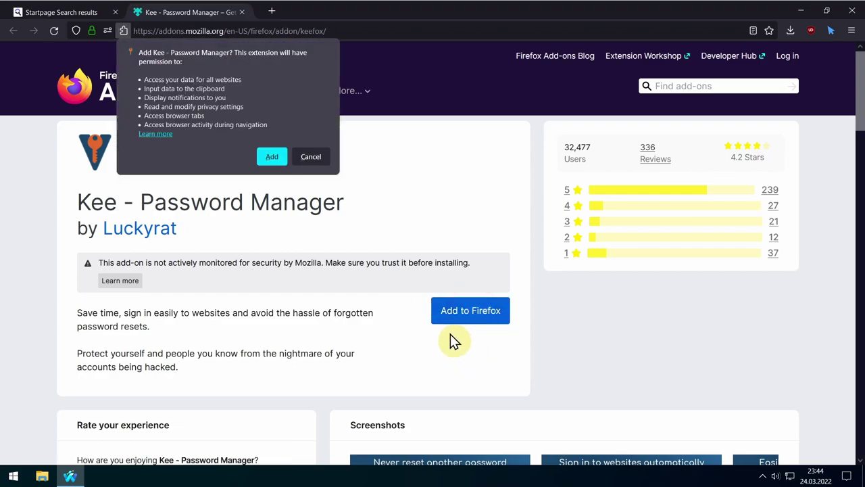
{"action": "left_click", "coordinate": [273, 160]}
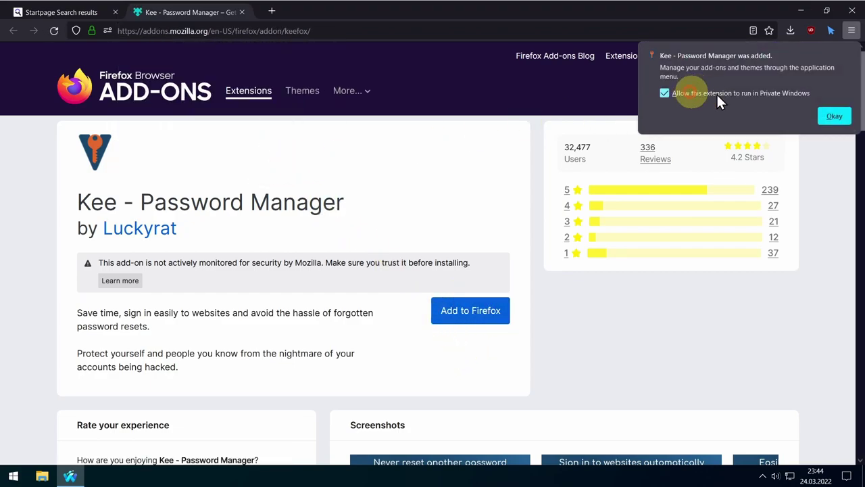
{"action": "left_click", "coordinate": [835, 117]}
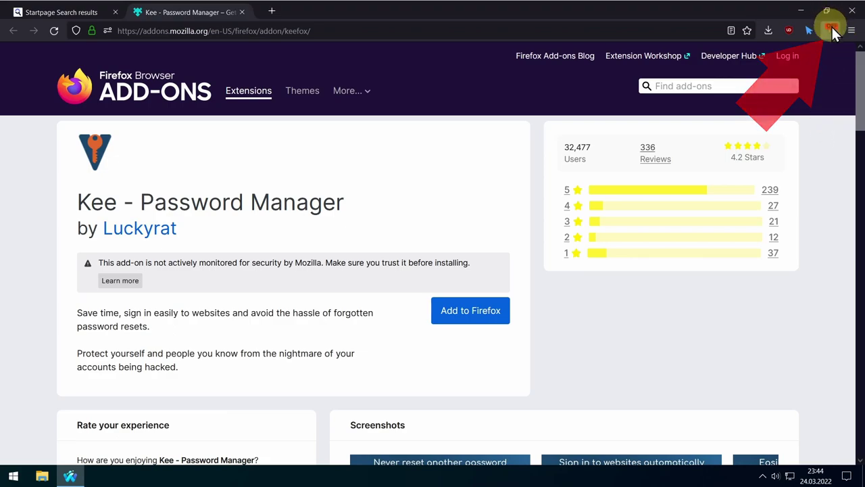
{"action": "left_click", "coordinate": [831, 30]}
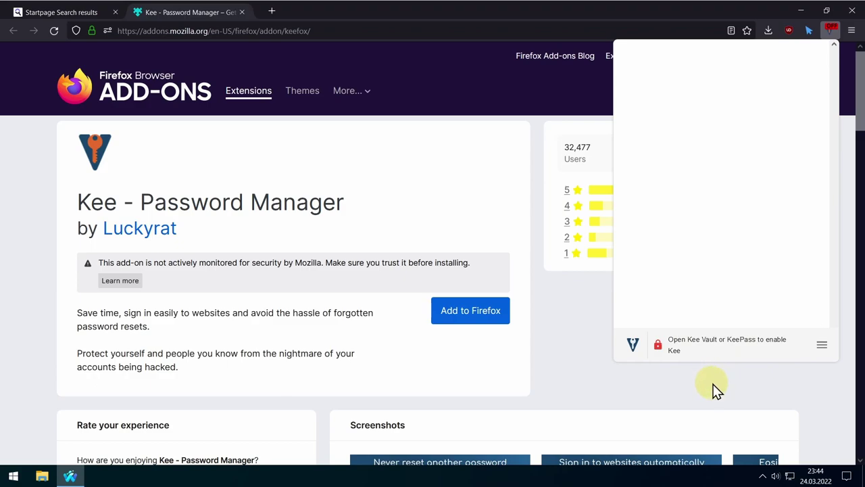
- Search the web for 'keepass firefox plugin'
{"action": "left_click", "coordinate": [241, 31]}
{"action": "type", "text": "keepass firefox plugin"}
{"action": "key", "text": "Return"}
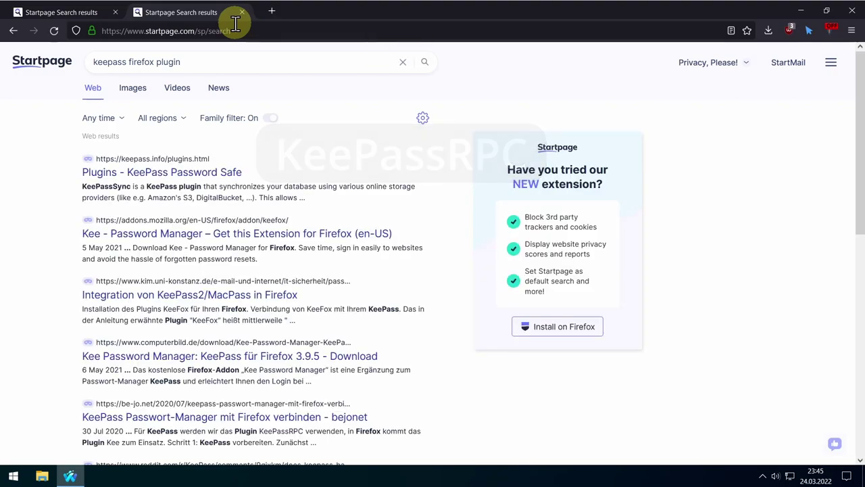
- Find KeePassRPC on keepass.info's Plugins page and follow its Upgrading KeePassRPC forum link
{"action": "left_click", "coordinate": [179, 174]}
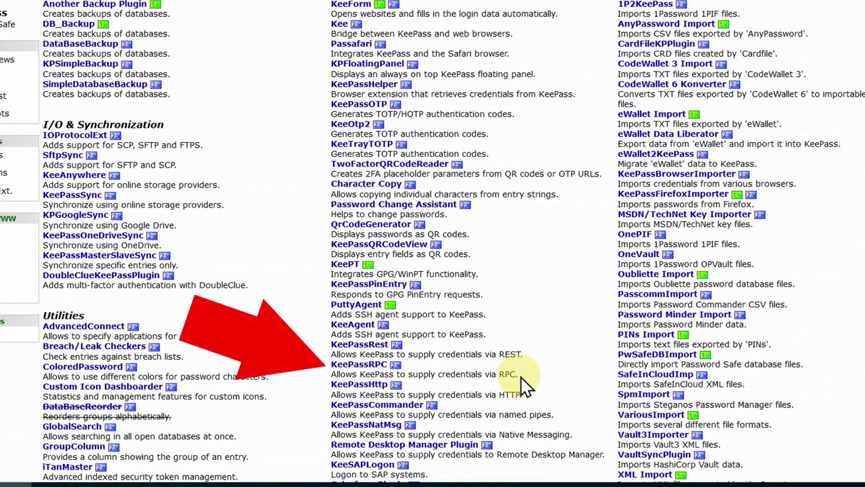
{"action": "left_click_drag", "start_coordinate": [517, 374], "coordinate": [332, 366]}
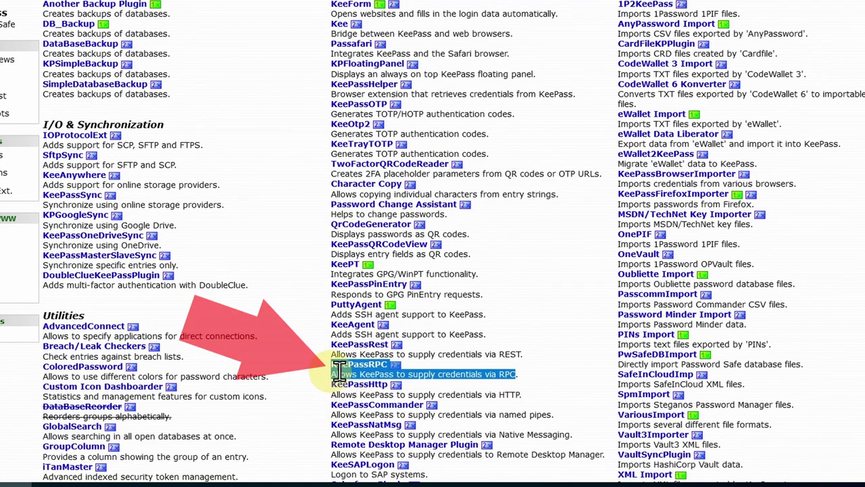
{"action": "left_click", "coordinate": [352, 372]}
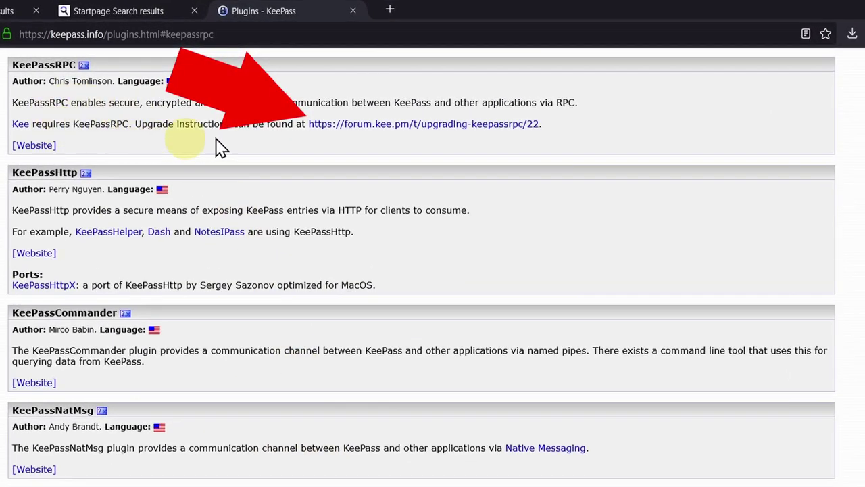
{"action": "left_click", "coordinate": [401, 127]}
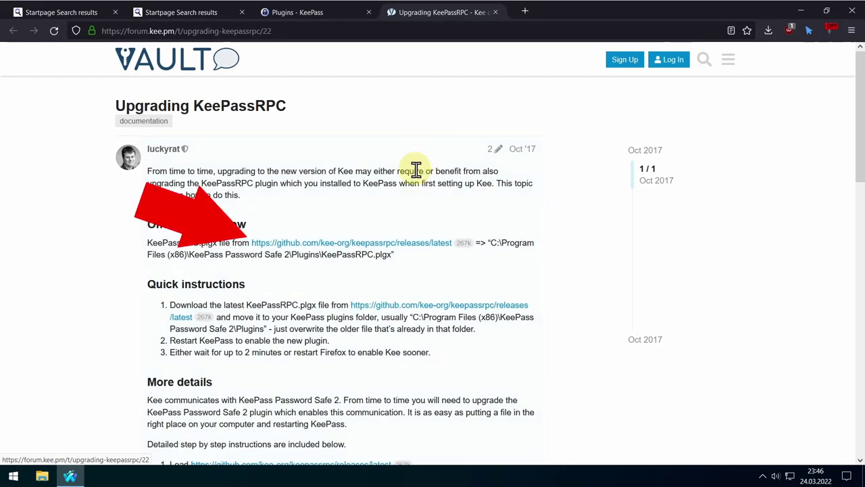
- Save KeePassRPC.plgx from the GitHub 1.14.0 release assets and reveal it in Downloads
{"action": "left_click", "coordinate": [332, 241]}
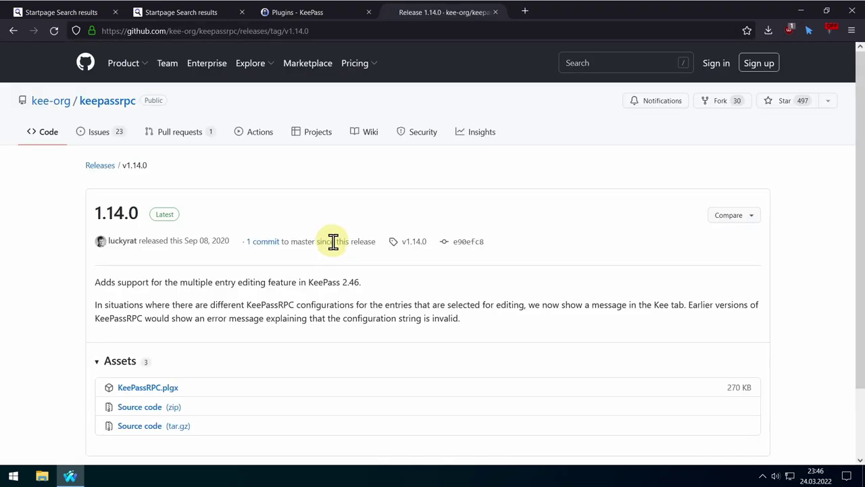
{"action": "scroll", "coordinate": [304, 264], "scroll_direction": "down", "scroll_amount": 2}
{"action": "scroll", "coordinate": [305, 261], "scroll_direction": "down", "scroll_amount": 1}
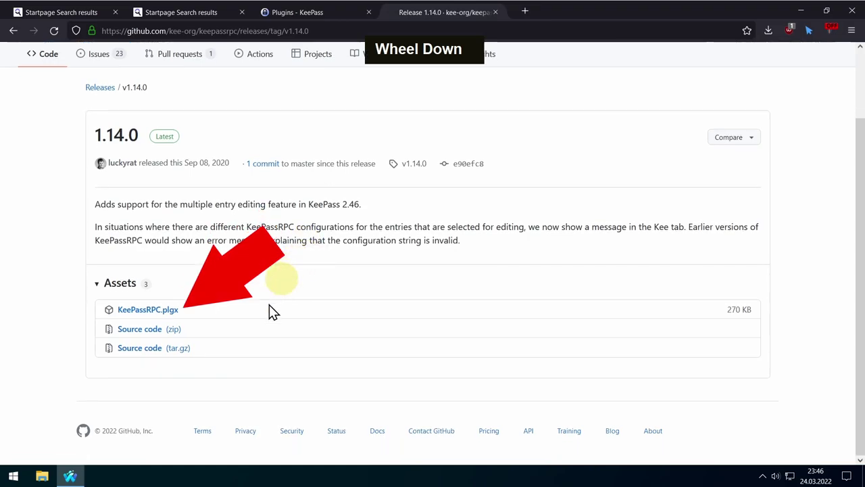
{"action": "left_click", "coordinate": [174, 314]}
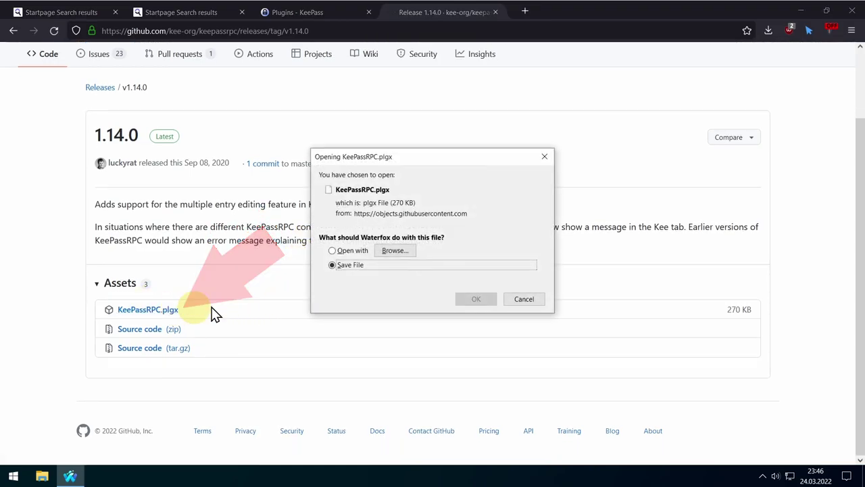
{"action": "left_click", "coordinate": [477, 297]}
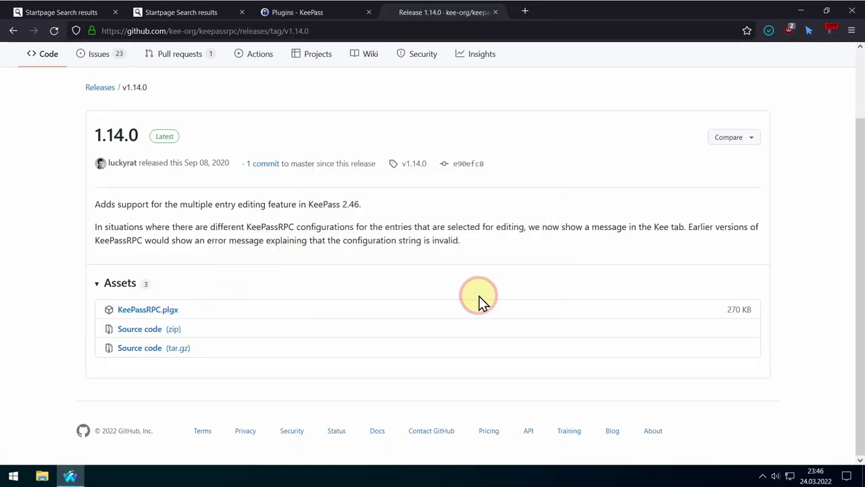
{"action": "left_click", "coordinate": [770, 31]}
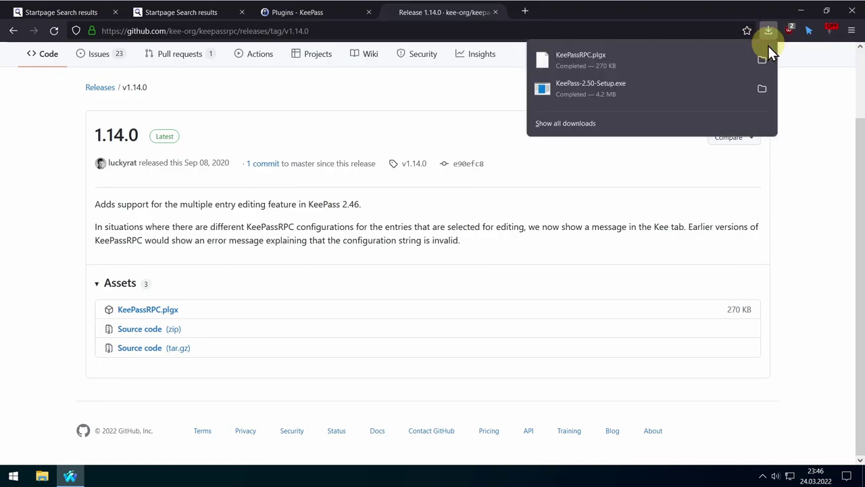
{"action": "left_click", "coordinate": [762, 65]}
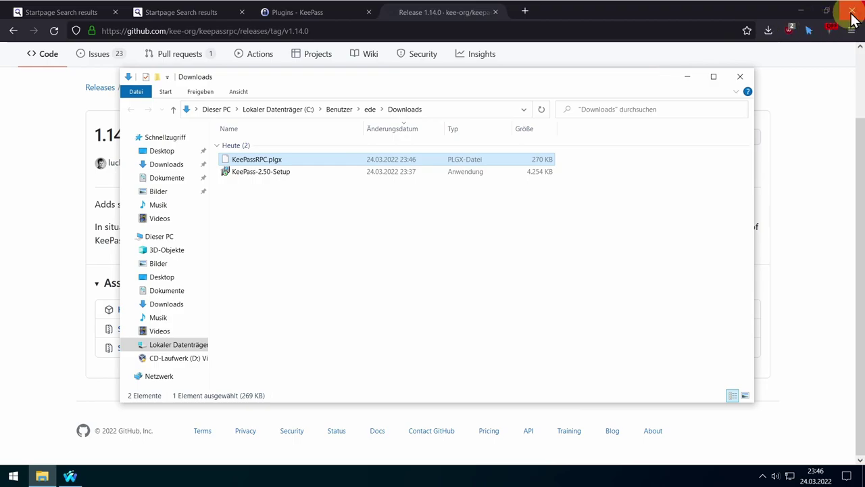
- Minimize the browser and quit KeePass from its background tray icon
{"action": "left_click", "coordinate": [802, 11]}
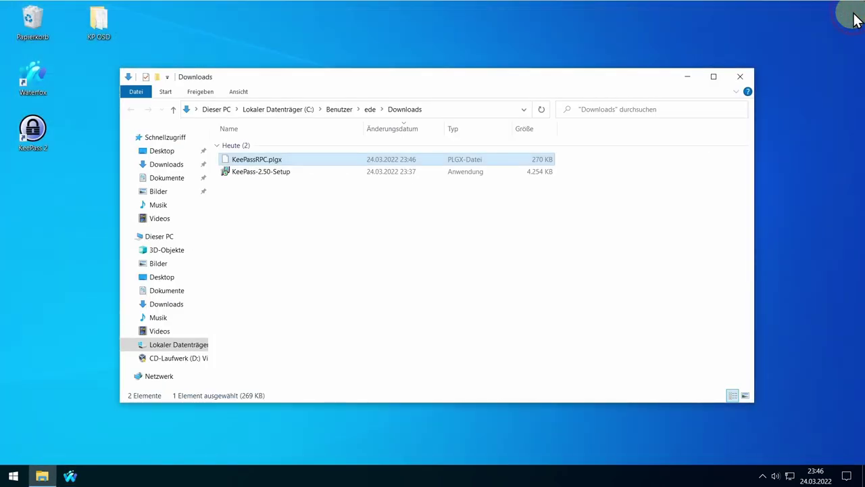
{"action": "left_click", "coordinate": [762, 476]}
{"action": "right_click", "coordinate": [774, 453]}
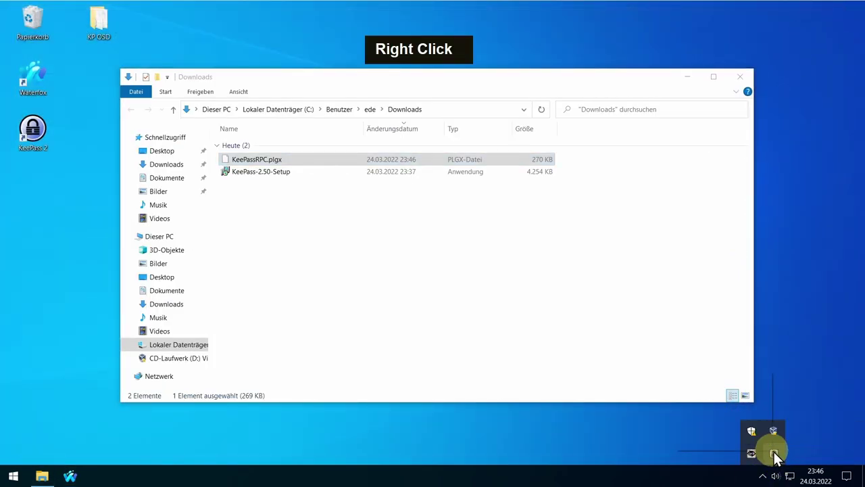
{"action": "left_click", "coordinate": [708, 444]}
- Place the Downloads window aside and open C:\Programme\KeePass Password Safe 2\Plugins in a second Explorer window
{"action": "left_click_drag", "start_coordinate": [387, 76], "coordinate": [275, 73]}
{"action": "left_click_drag", "start_coordinate": [652, 271], "coordinate": [465, 251]}
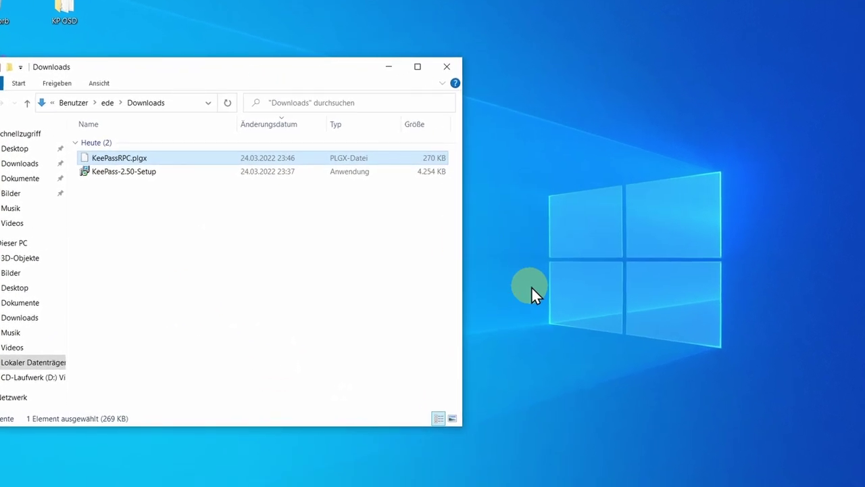
{"action": "key", "text": "super+e"}
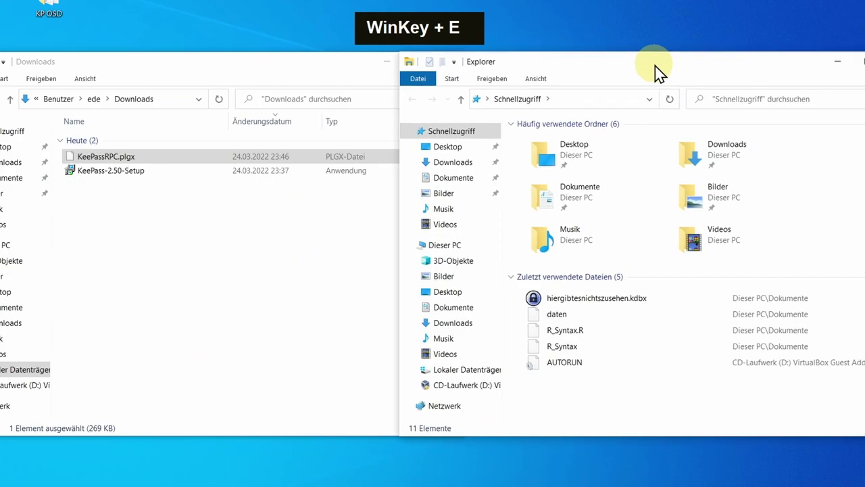
{"action": "left_click", "coordinate": [462, 372]}
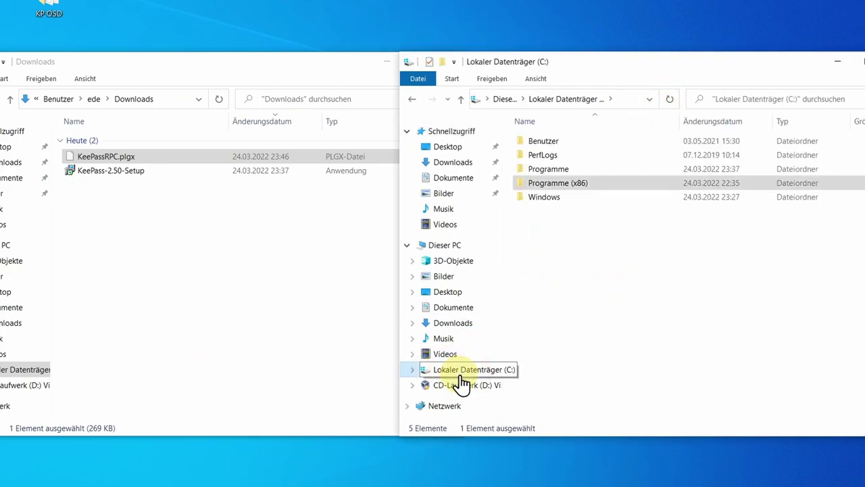
{"action": "double_click", "coordinate": [560, 169]}
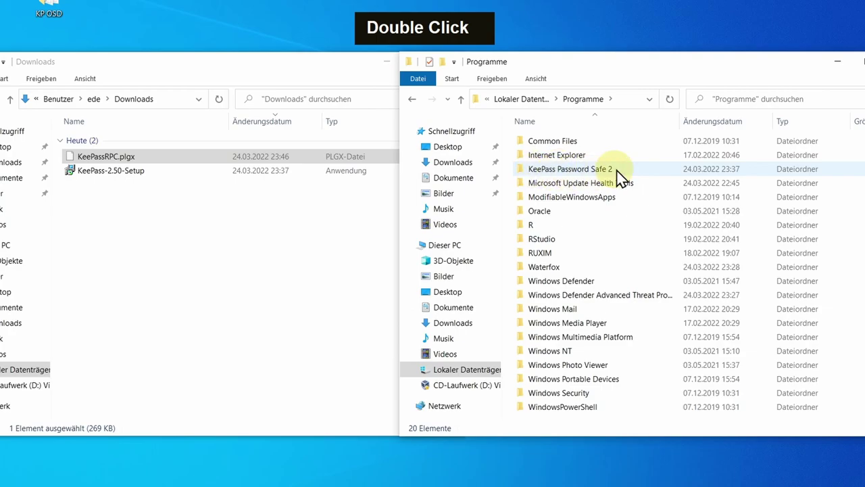
{"action": "left_click", "coordinate": [617, 169]}
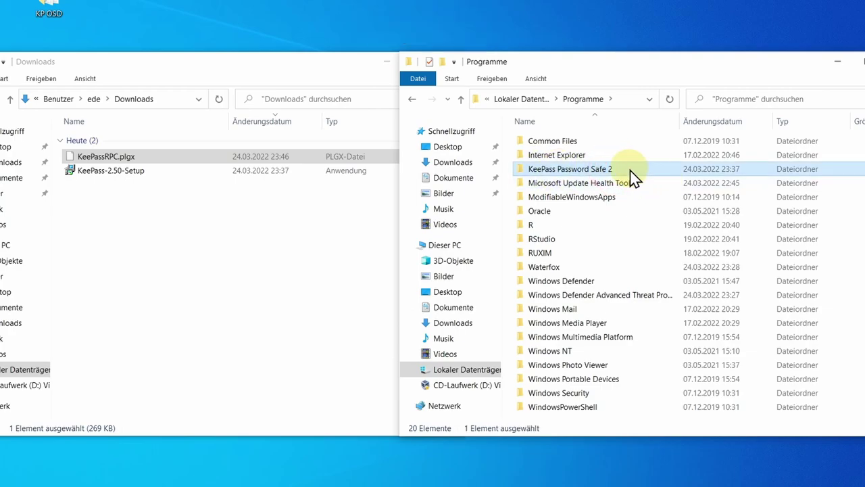
{"action": "double_click", "coordinate": [632, 171]}
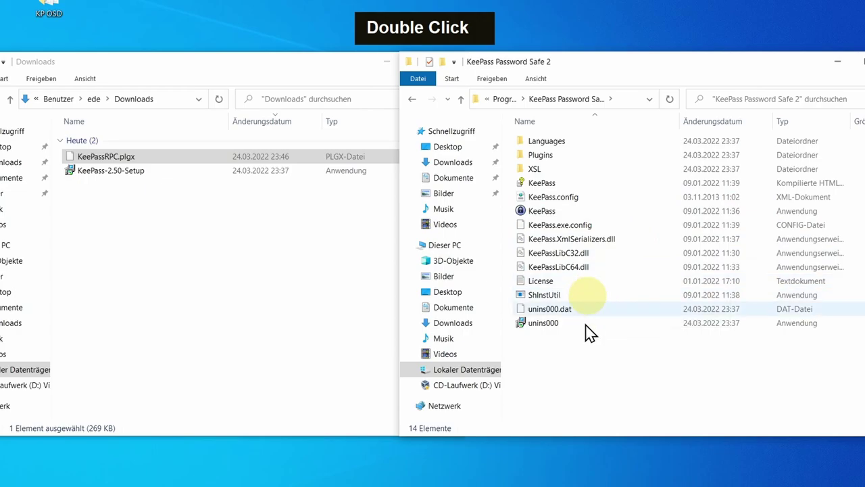
{"action": "double_click", "coordinate": [574, 156]}
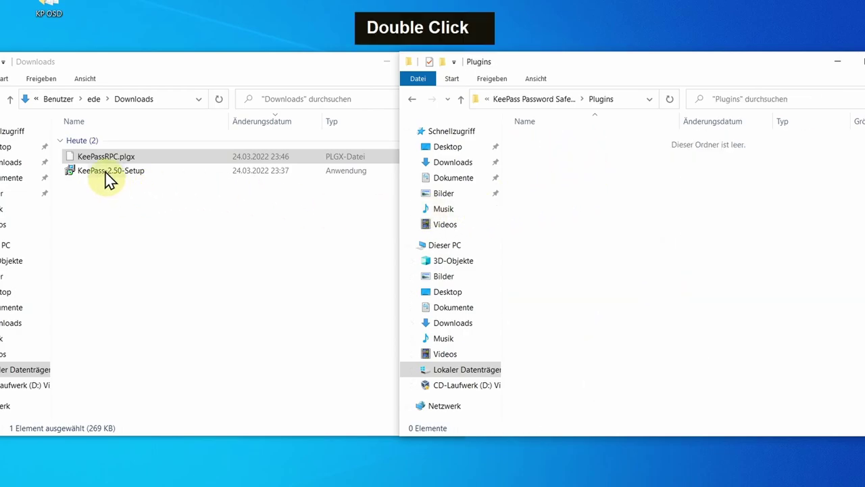
- Copy KeePassRPC.plgx into the Plugins folder, granting administrator permission, then close that window
{"action": "right_click", "coordinate": [71, 162]}
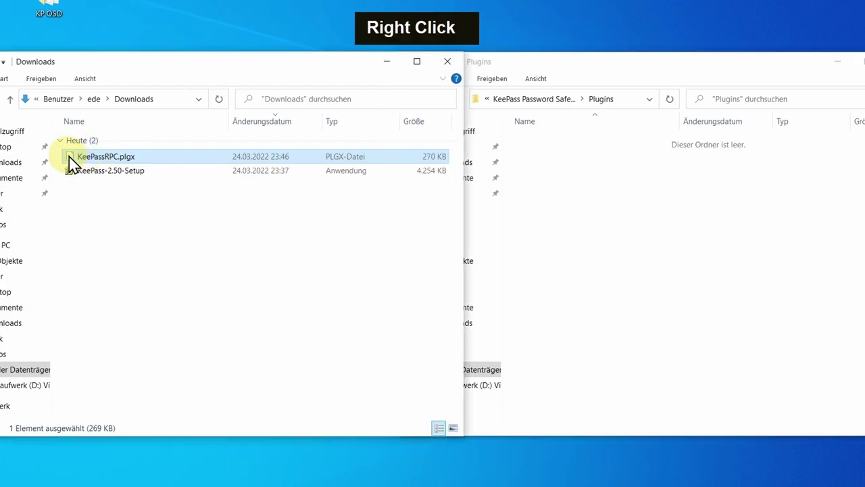
{"action": "left_click", "coordinate": [139, 283]}
{"action": "left_click", "coordinate": [595, 217]}
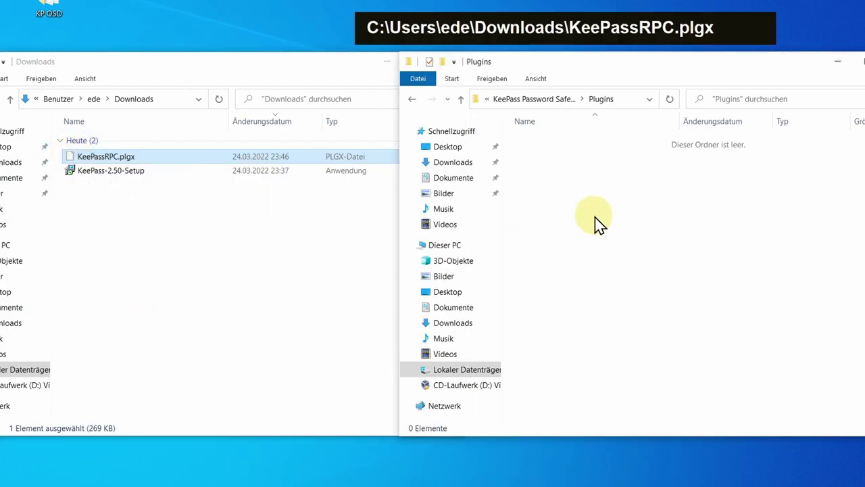
{"action": "right_click", "coordinate": [595, 217]}
{"action": "left_click", "coordinate": [633, 302]}
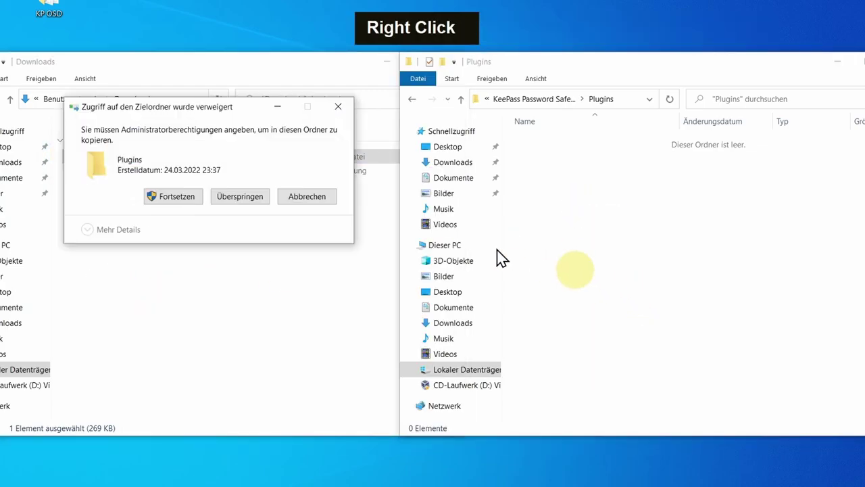
{"action": "left_click", "coordinate": [177, 197]}
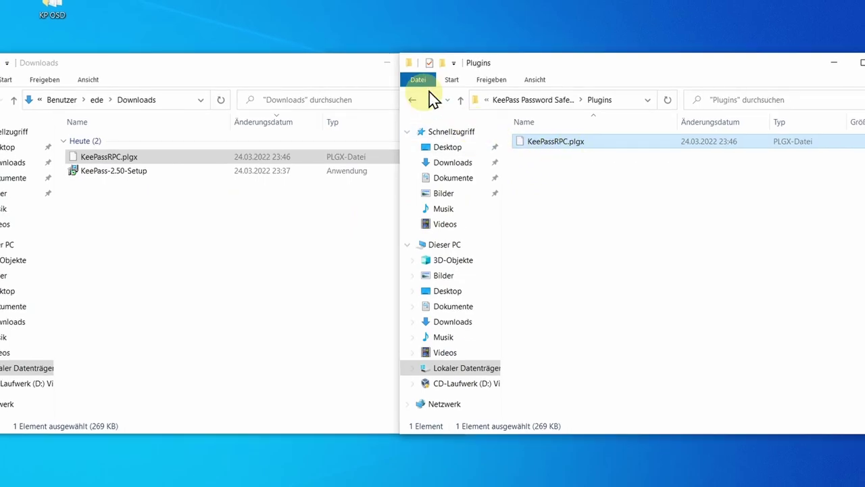
{"action": "left_click", "coordinate": [836, 78]}
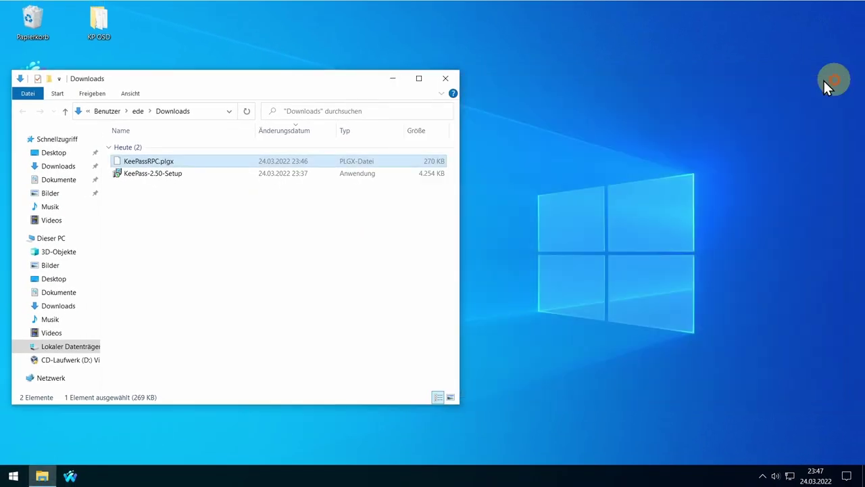
- Close Downloads, relaunch KeePass, unlock it with the master password, and return to Waterfox
{"action": "left_click", "coordinate": [442, 77]}
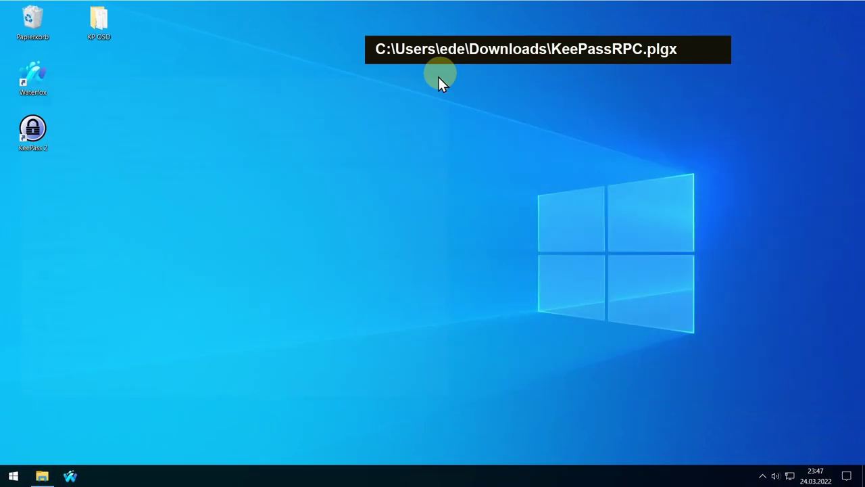
{"action": "double_click", "coordinate": [37, 140]}
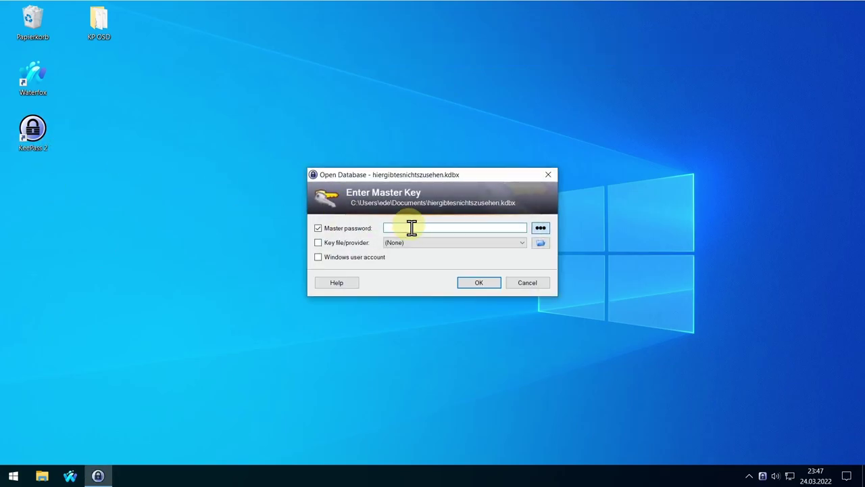
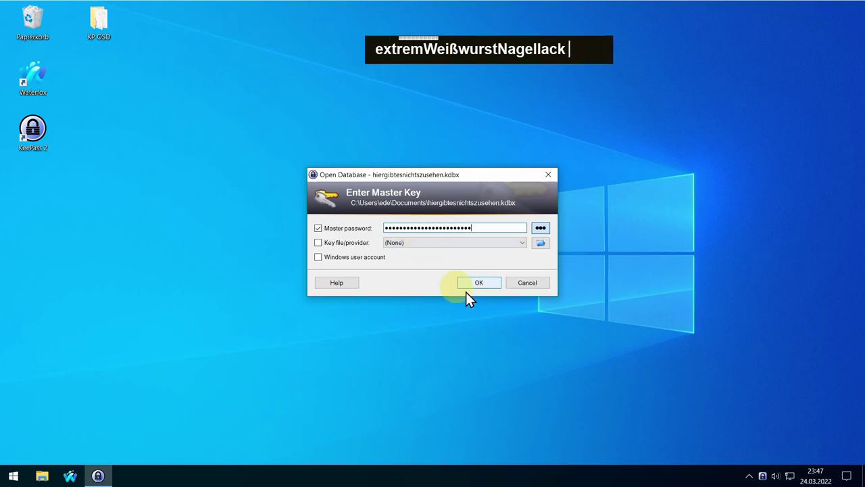
{"action": "left_click", "coordinate": [480, 282]}
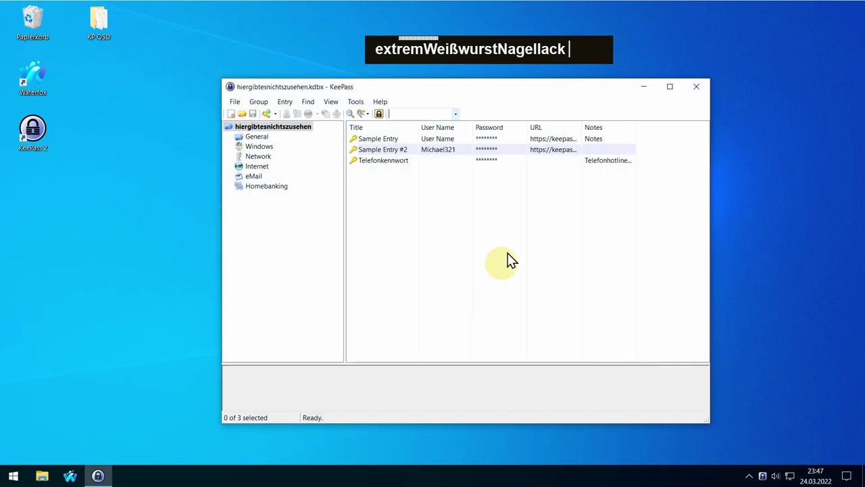
{"action": "left_click", "coordinate": [70, 475]}
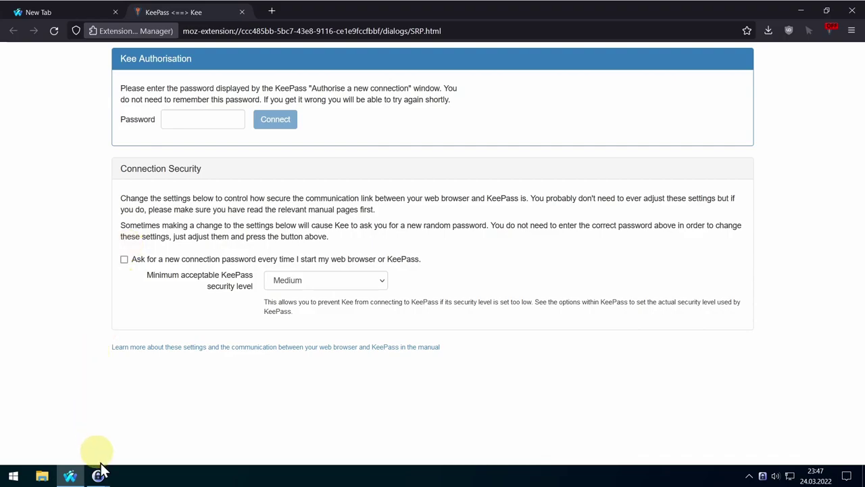
- Copy the pairing code from KeePass's Authorise dialog into Kee's Password field and connect
{"action": "mouse_move", "coordinate": [98, 476]}
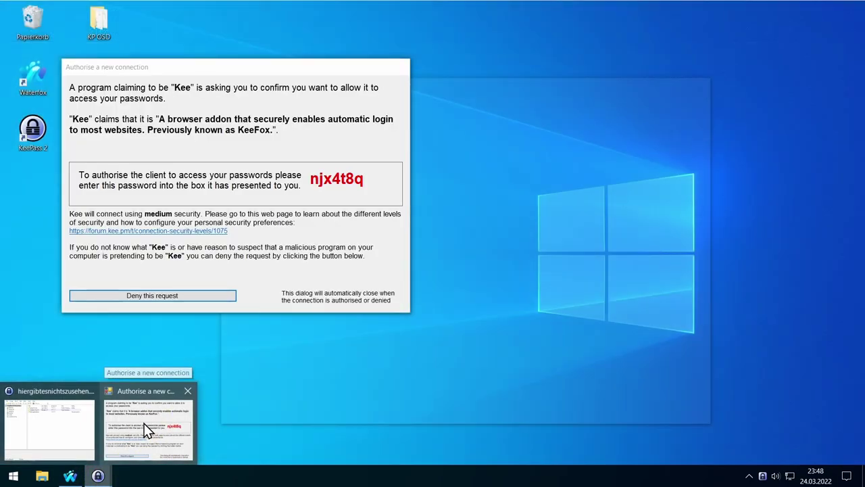
{"action": "left_click", "coordinate": [144, 427]}
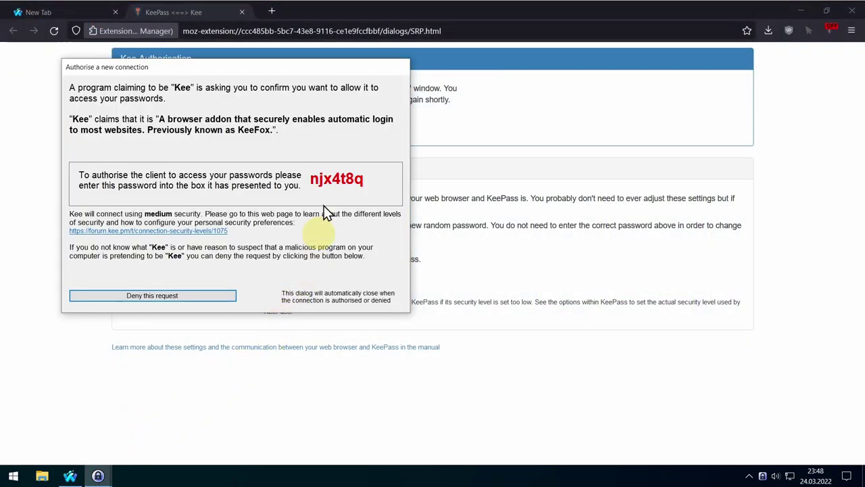
{"action": "double_click", "coordinate": [328, 179]}
{"action": "right_click", "coordinate": [346, 179]}
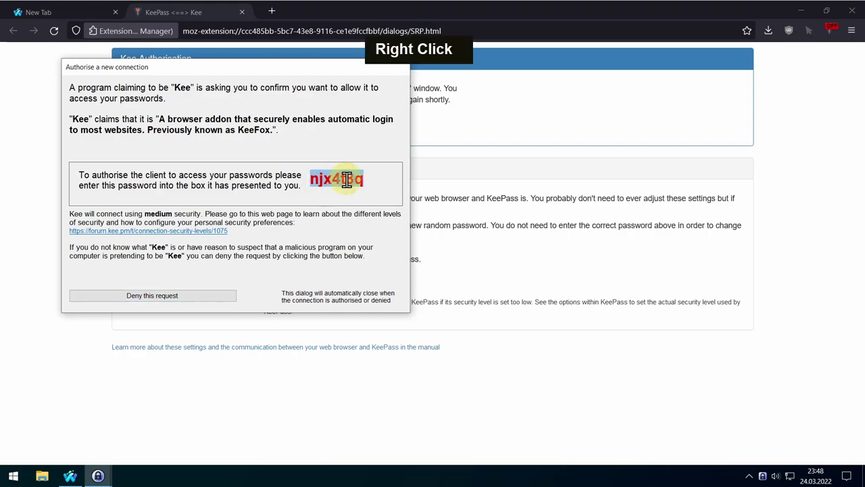
{"action": "left_click", "coordinate": [494, 109]}
{"action": "left_click", "coordinate": [195, 120]}
{"action": "key", "text": "ctrl+v"}
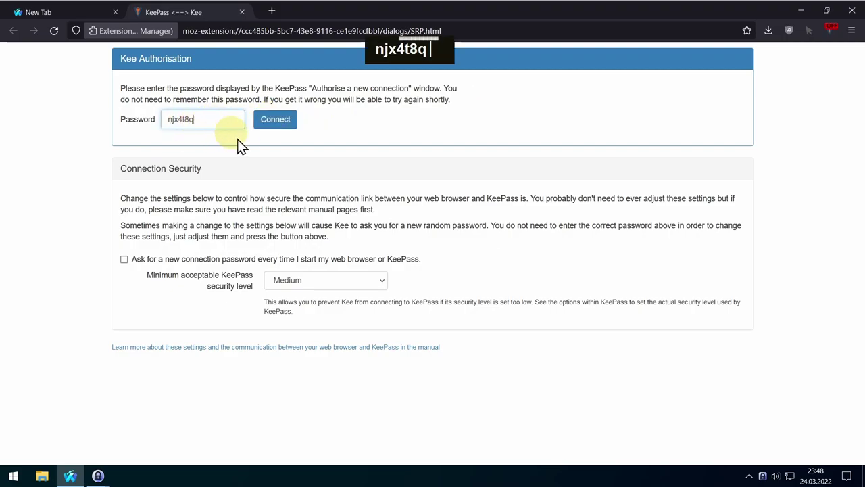
{"action": "left_click", "coordinate": [276, 121]}
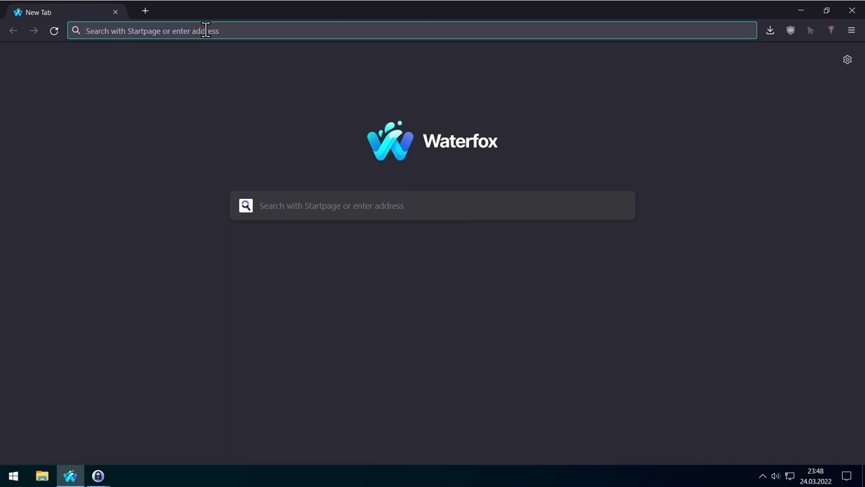
- Load web.de and choose Ablehnen und weiter on the cookie consent
{"action": "left_click", "coordinate": [206, 30]}
{"action": "type", "text": "web.de"}
{"action": "key", "text": "Return"}
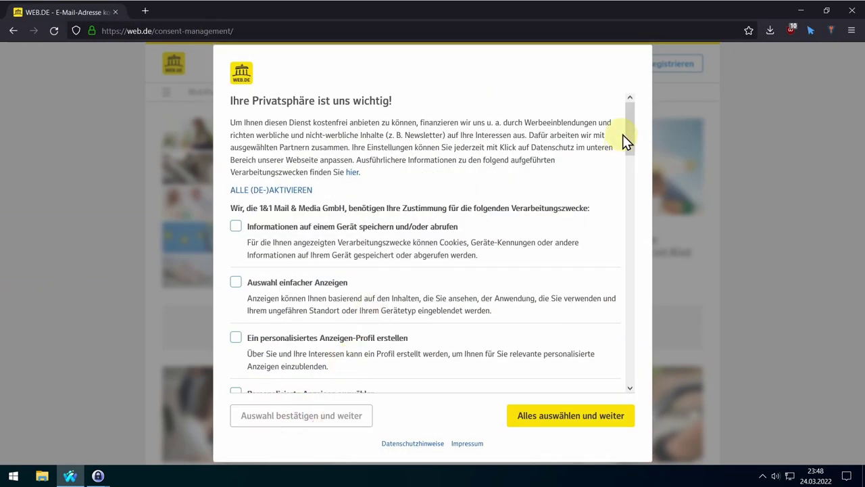
{"action": "scroll", "coordinate": [354, 325], "scroll_direction": "down", "scroll_amount": 10}
{"action": "left_click", "coordinate": [280, 413]}
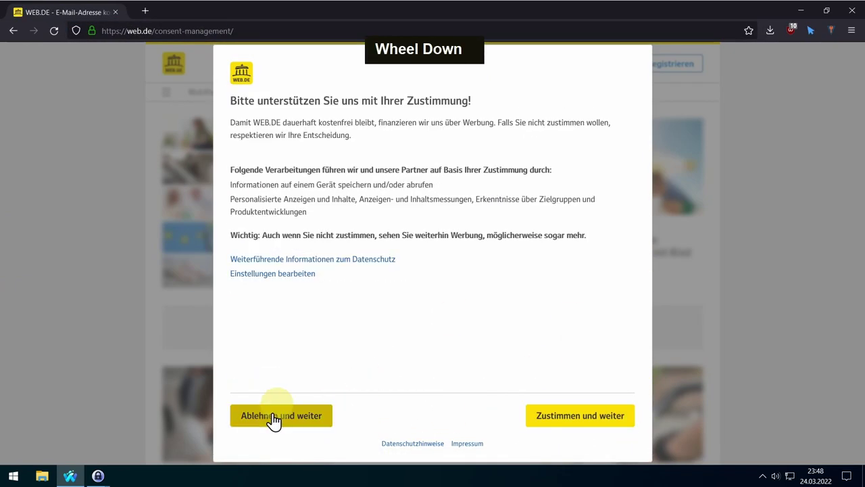
{"action": "left_click", "coordinate": [280, 413]}
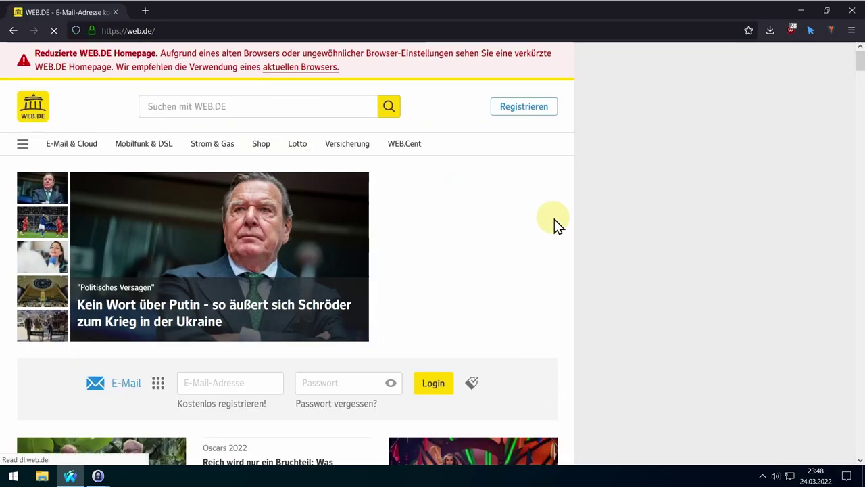
{"action": "scroll", "coordinate": [555, 223], "scroll_direction": "down", "scroll_amount": 1}
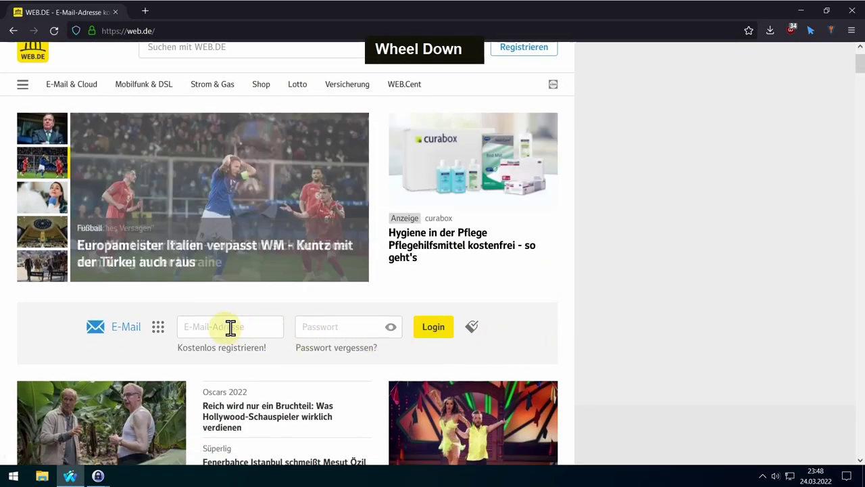
- Enter a sample e-mail address and password in the web.de login and submit it
{"action": "left_click", "coordinate": [230, 328]}
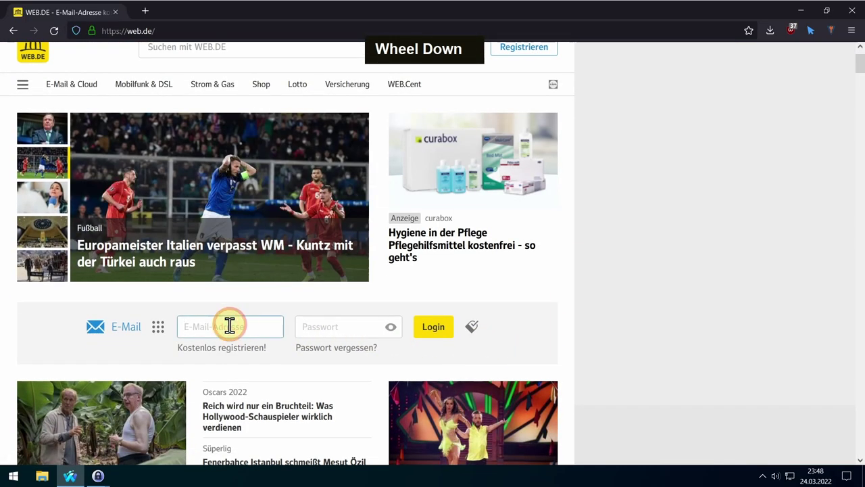
{"action": "type", "text": "beispielmail@web.de"}
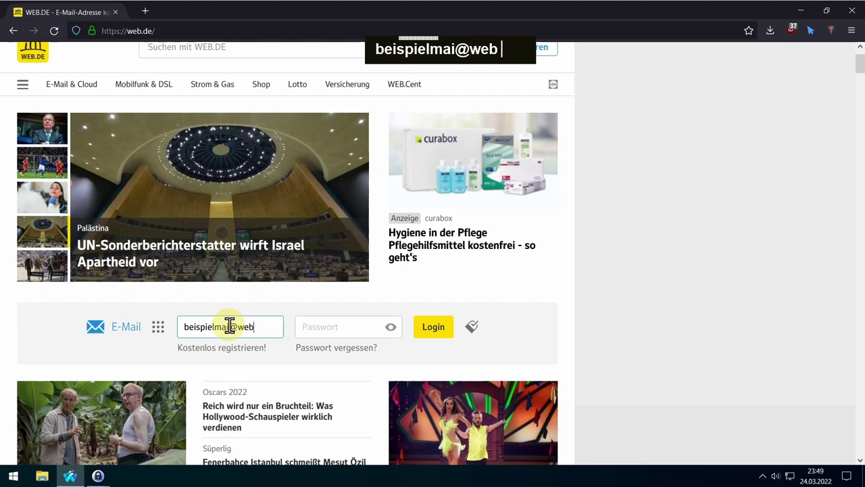
{"action": "left_click", "coordinate": [346, 327]}
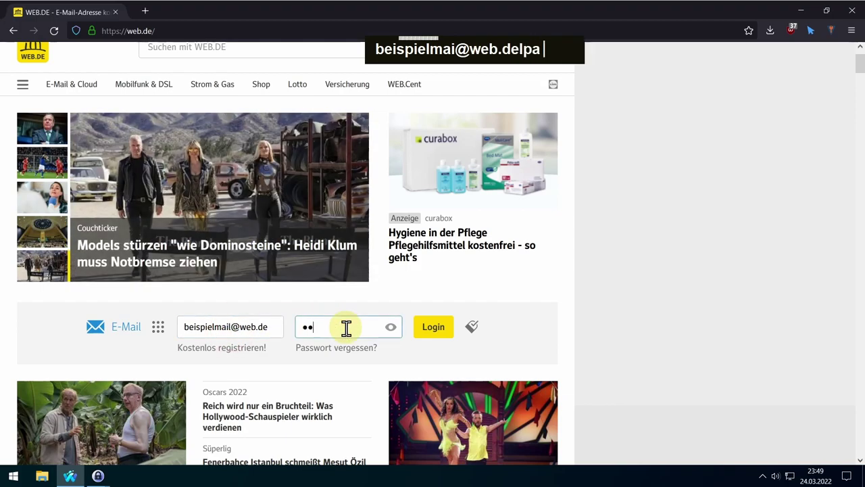
{"action": "type", "text": "passwort"}
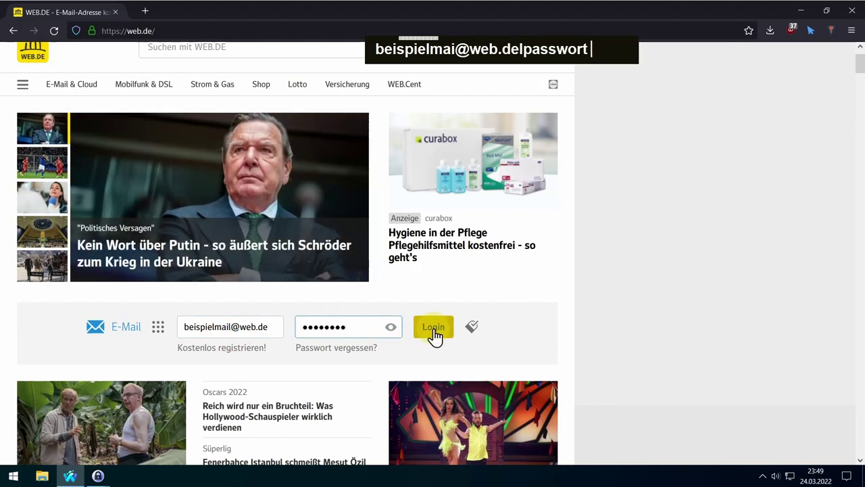
{"action": "left_click", "coordinate": [433, 329]}
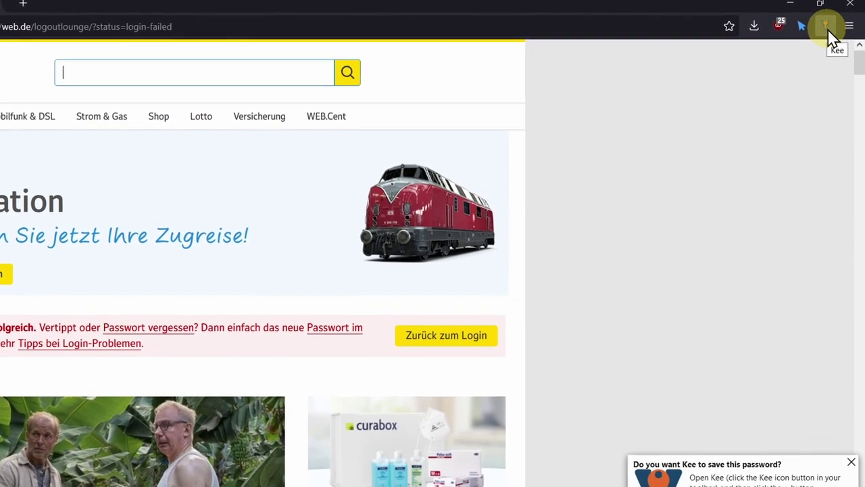
- Add the web.de login as a new Kee entry, always saving new entries to the General group
{"action": "left_click", "coordinate": [822, 25]}
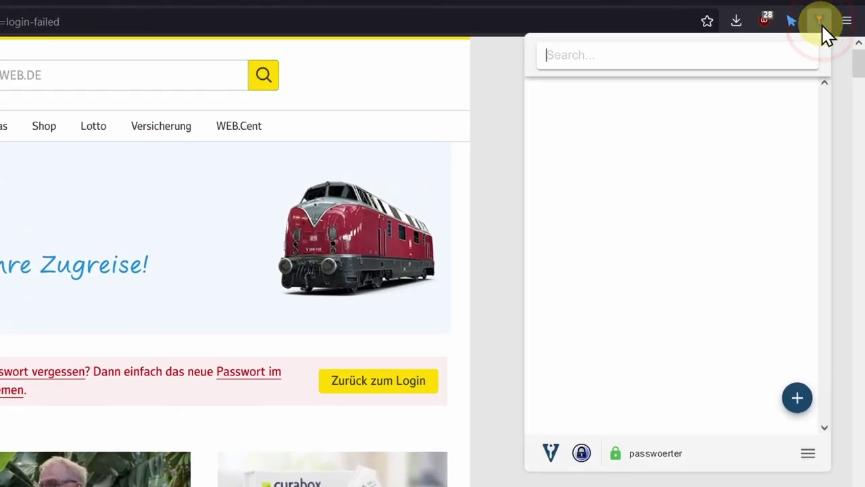
{"action": "left_click", "coordinate": [796, 400]}
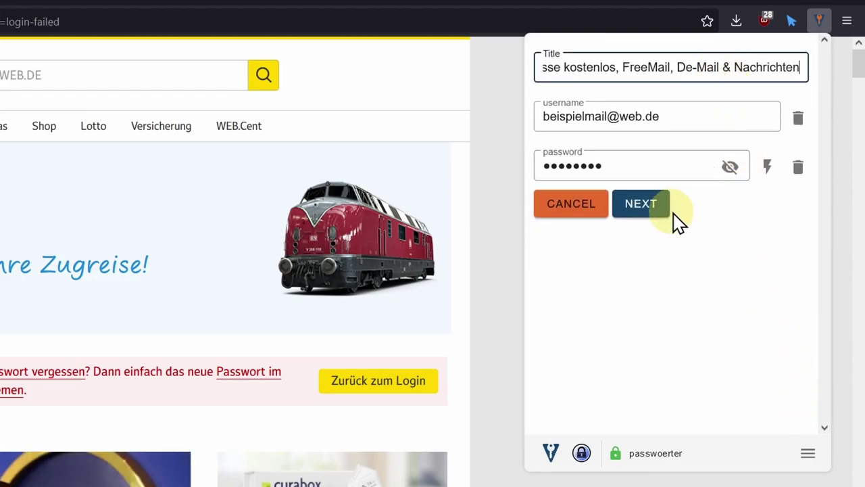
{"action": "left_click", "coordinate": [647, 211]}
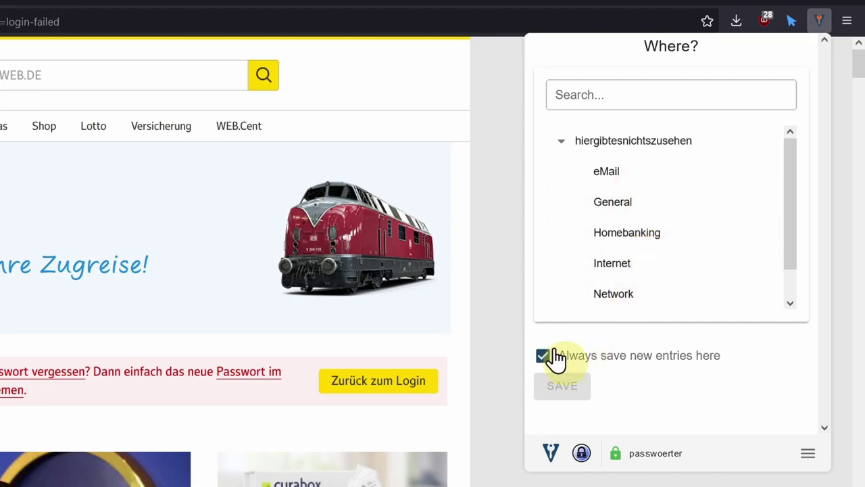
{"action": "double_click", "coordinate": [542, 363]}
{"action": "scroll", "coordinate": [703, 411], "scroll_direction": "down", "scroll_amount": 1}
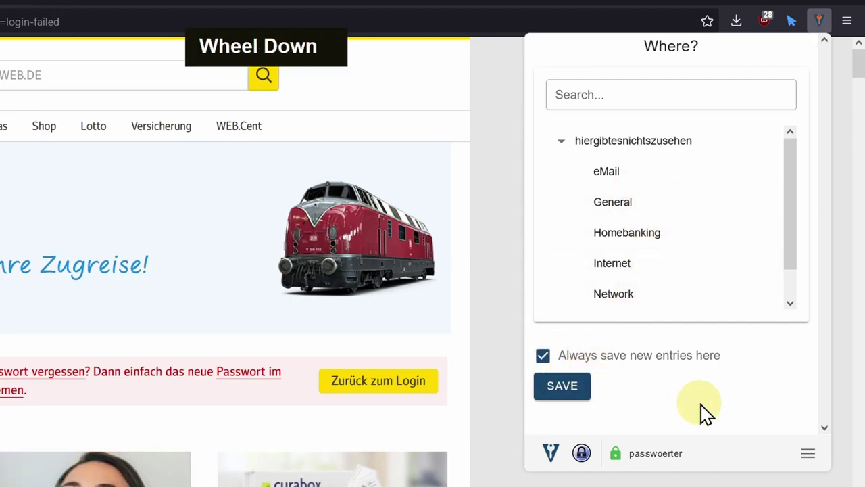